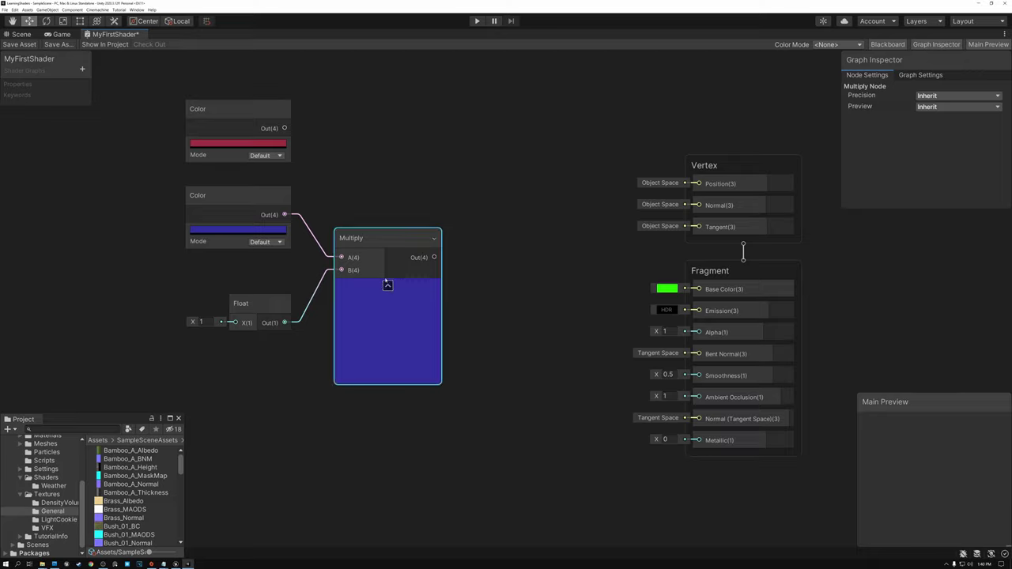
Step: Collapse the blue branch's Multiply preview and feed the red Color output into input A of a new Multiply node placed above it
{"action": "left_click", "coordinate": [387, 287]}
{"action": "left_click_drag", "start_coordinate": [371, 241], "coordinate": [380, 265]}
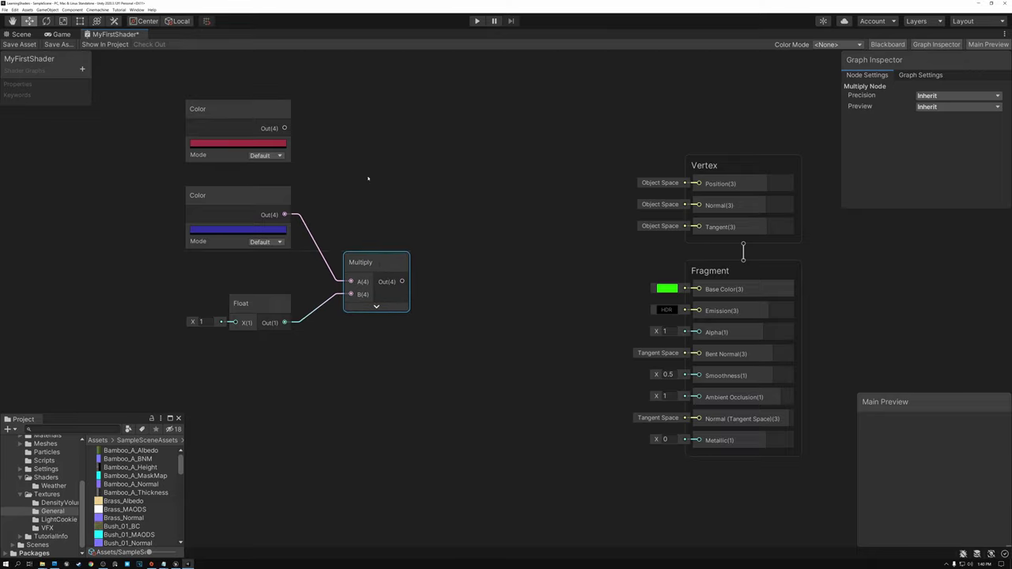
{"action": "left_click_drag", "start_coordinate": [286, 128], "coordinate": [367, 128]}
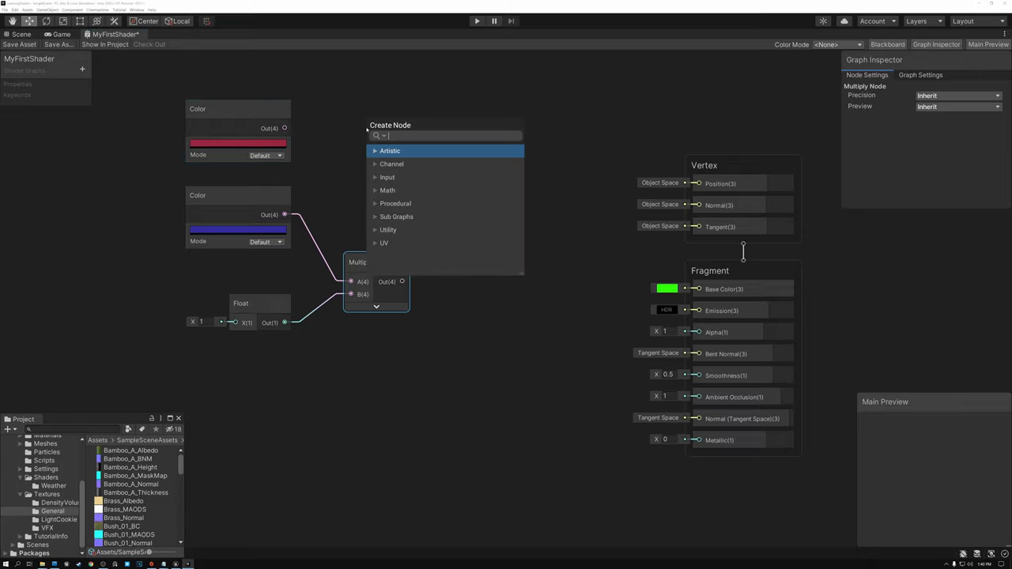
{"action": "type", "text": "mul"}
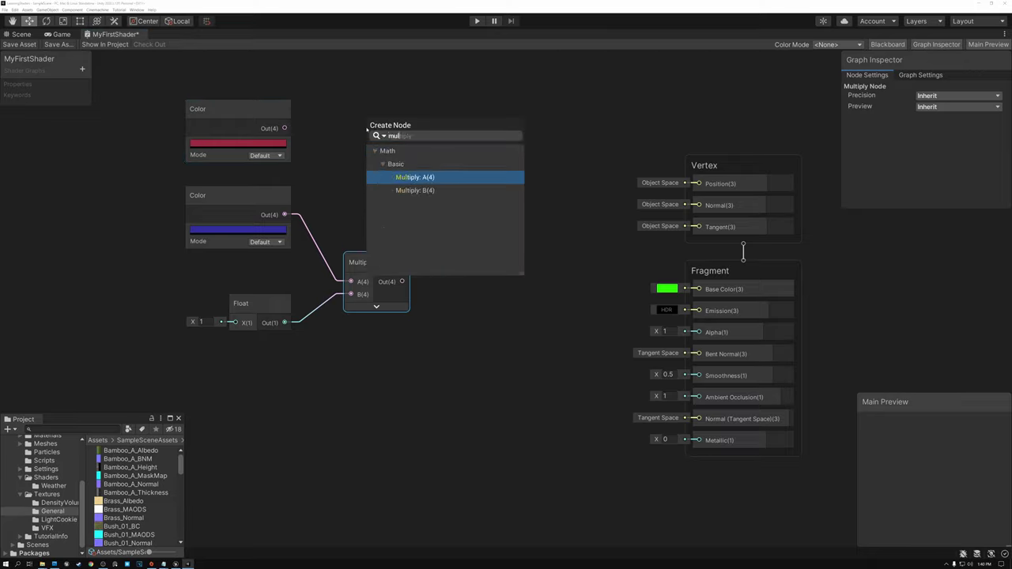
{"action": "left_click", "coordinate": [427, 178]}
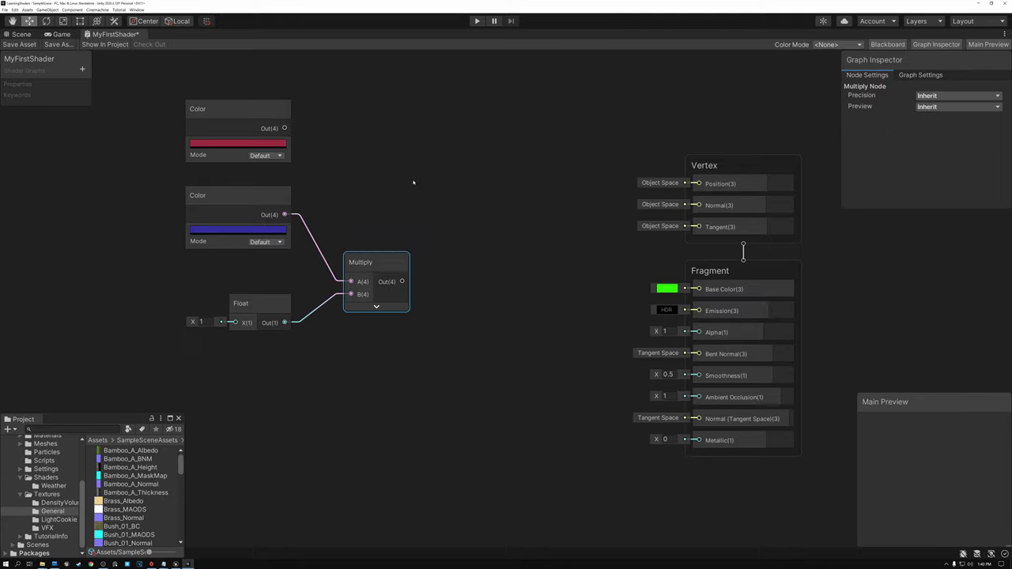
{"action": "left_click_drag", "start_coordinate": [385, 120], "coordinate": [450, 103]}
{"action": "left_click", "coordinate": [258, 304]}
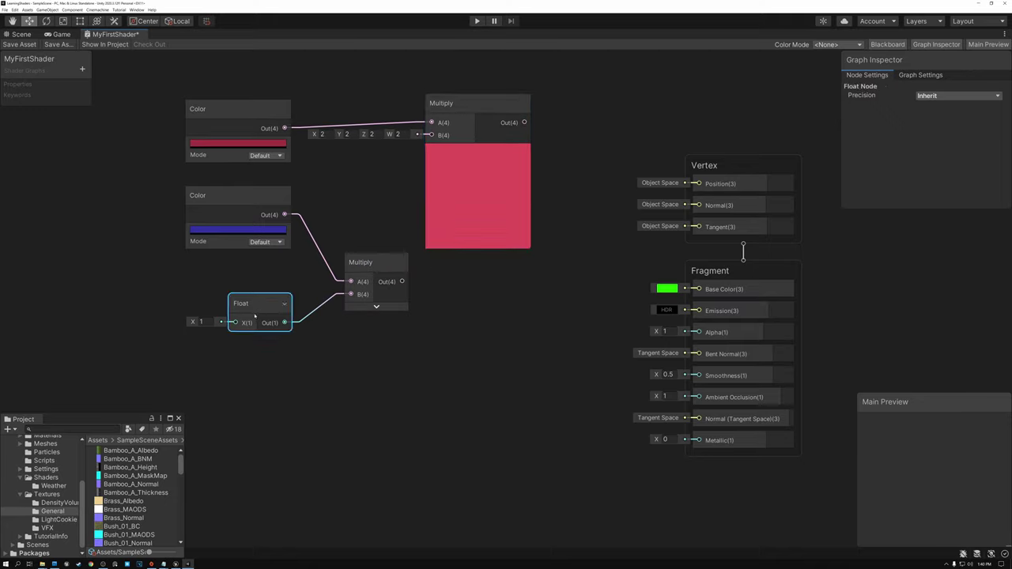
{"action": "left_click", "coordinate": [465, 105]}
{"action": "left_click_drag", "start_coordinate": [466, 105], "coordinate": [526, 92]}
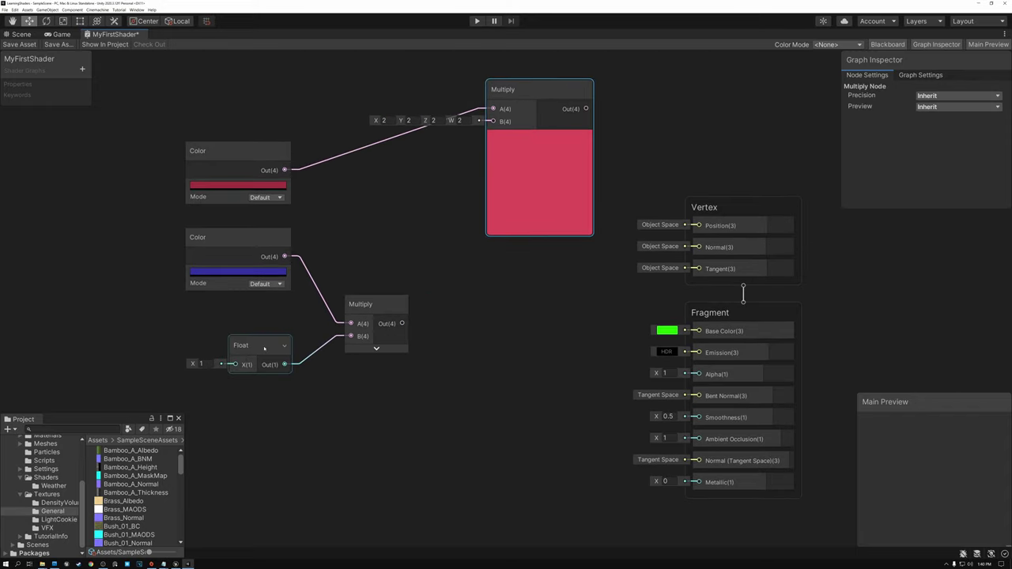
Step: Add a One Minus node and connect the Float node's output to its input
{"action": "left_click", "coordinate": [281, 336]}
{"action": "left_click", "coordinate": [391, 220]}
{"action": "key", "text": "space"}
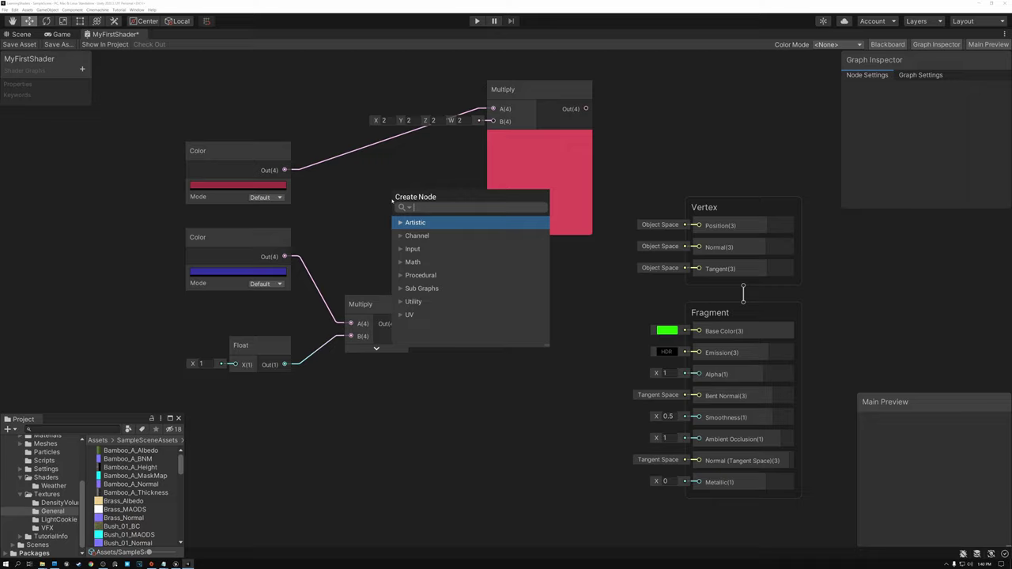
{"action": "type", "text": "one"}
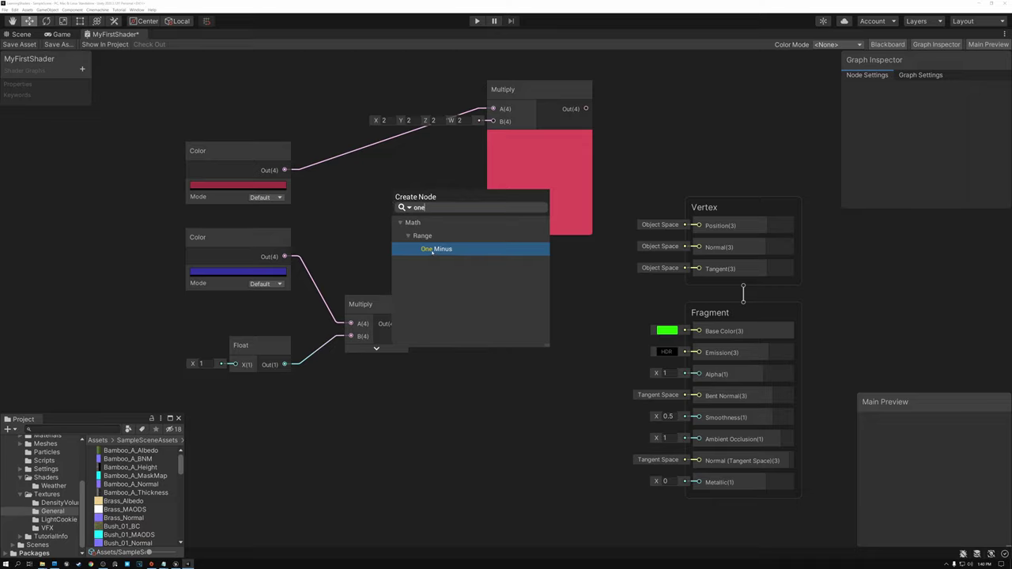
{"action": "left_click", "coordinate": [436, 249]}
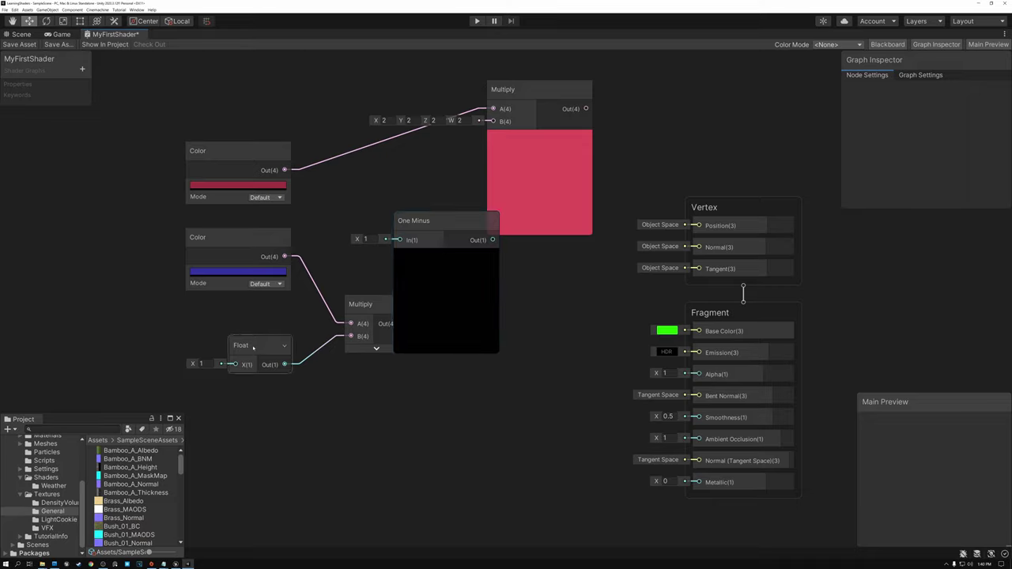
{"action": "left_click", "coordinate": [267, 343]}
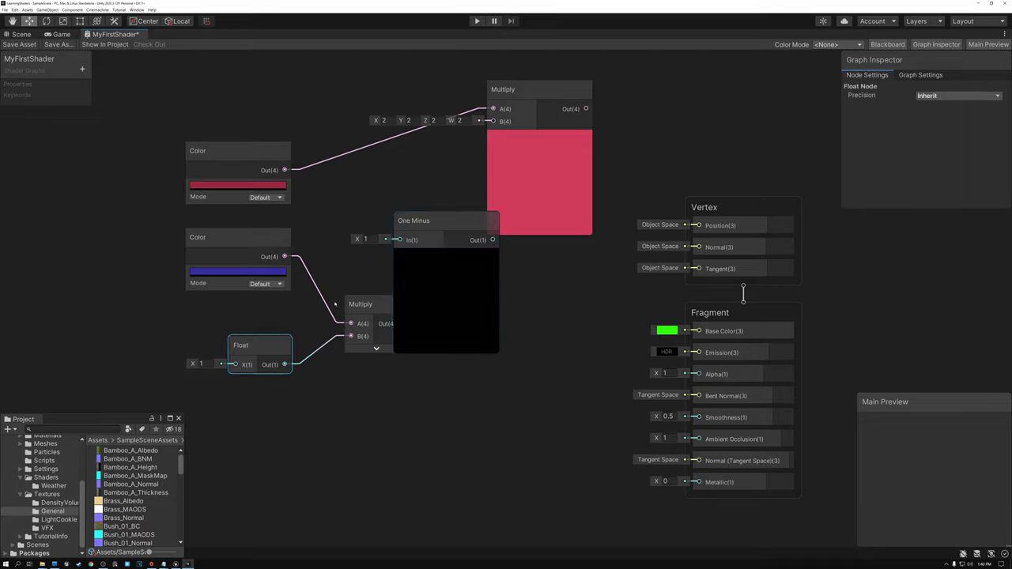
{"action": "left_click", "coordinate": [427, 222]}
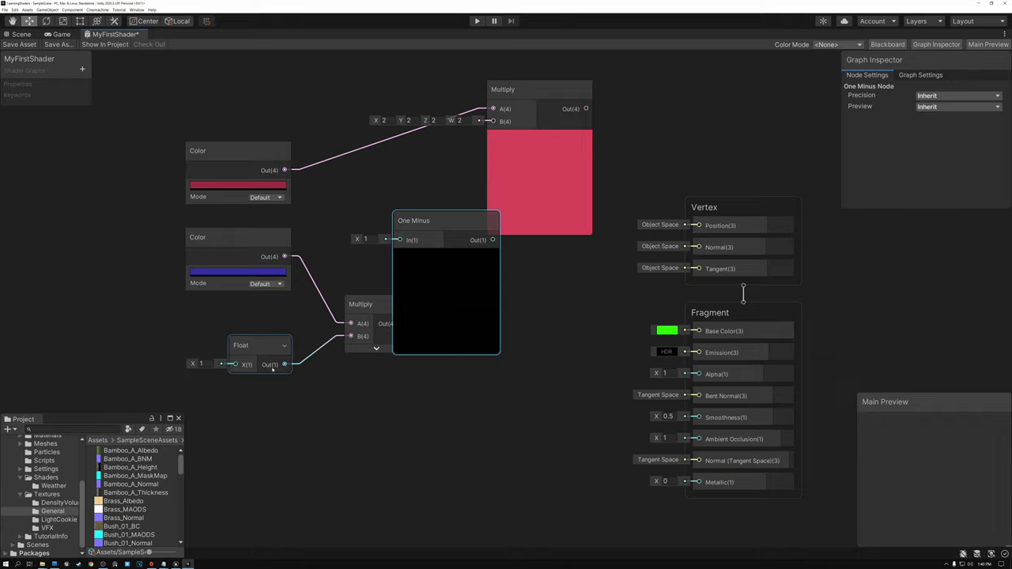
{"action": "left_click_drag", "start_coordinate": [284, 365], "coordinate": [399, 241]}
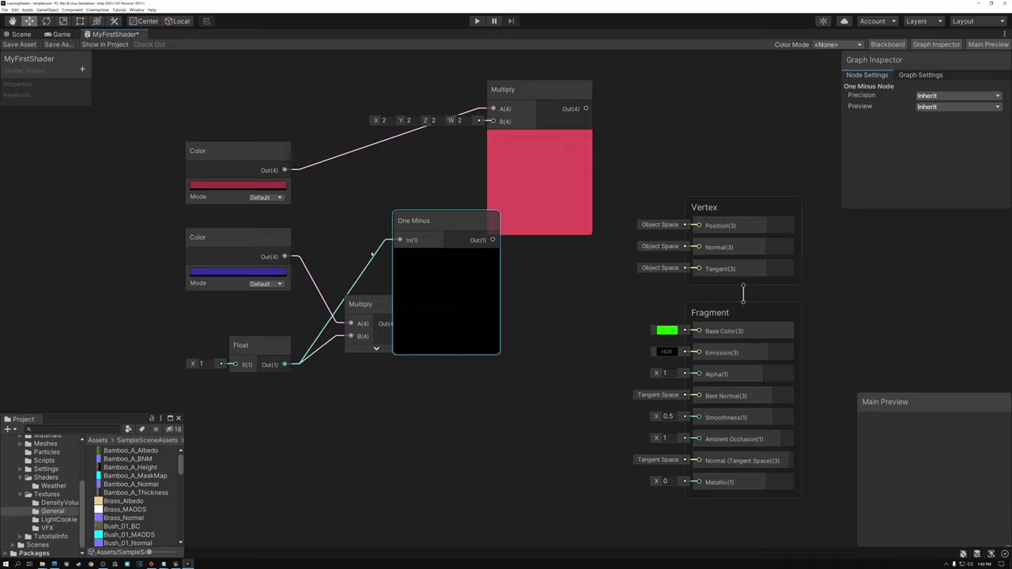
Step: Set the Float value to 0.25 and place the One Minus node, with its preview collapsed, between the two Multiply nodes
{"action": "left_click", "coordinate": [202, 363]}
{"action": "type", "text": "0.25"}
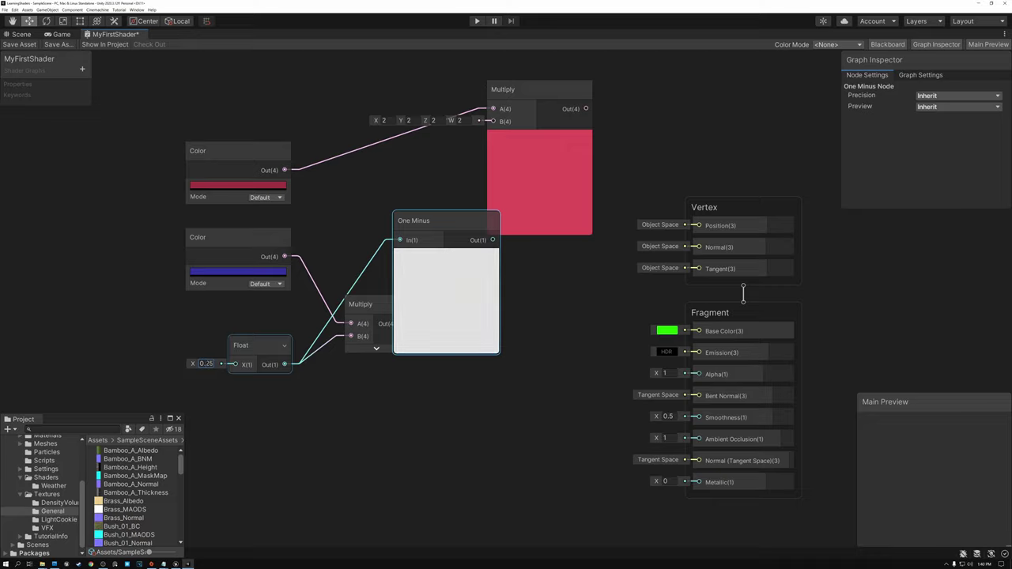
{"action": "left_click_drag", "start_coordinate": [441, 226], "coordinate": [437, 391]}
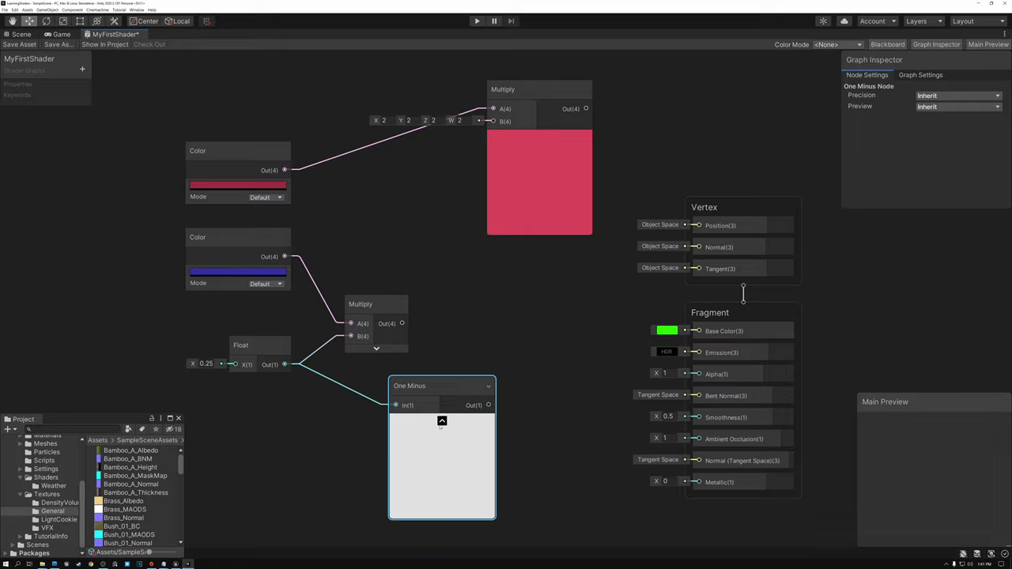
{"action": "left_click", "coordinate": [441, 422]}
{"action": "left_click_drag", "start_coordinate": [445, 396], "coordinate": [412, 210]}
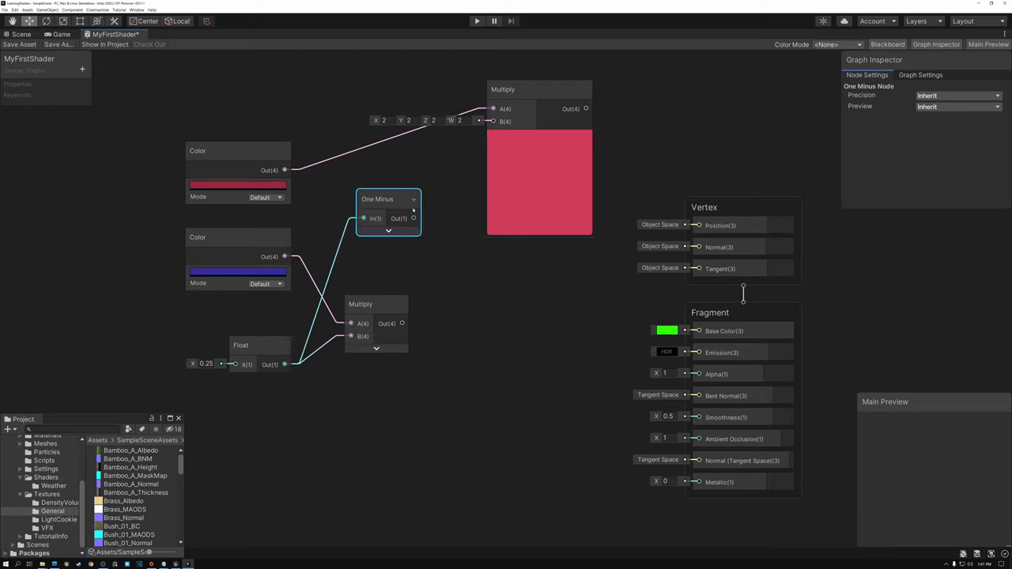
Step: Connect the One Minus output to input B of the red branch's Multiply node and line that node up with the red Color node
{"action": "left_click", "coordinate": [257, 348]}
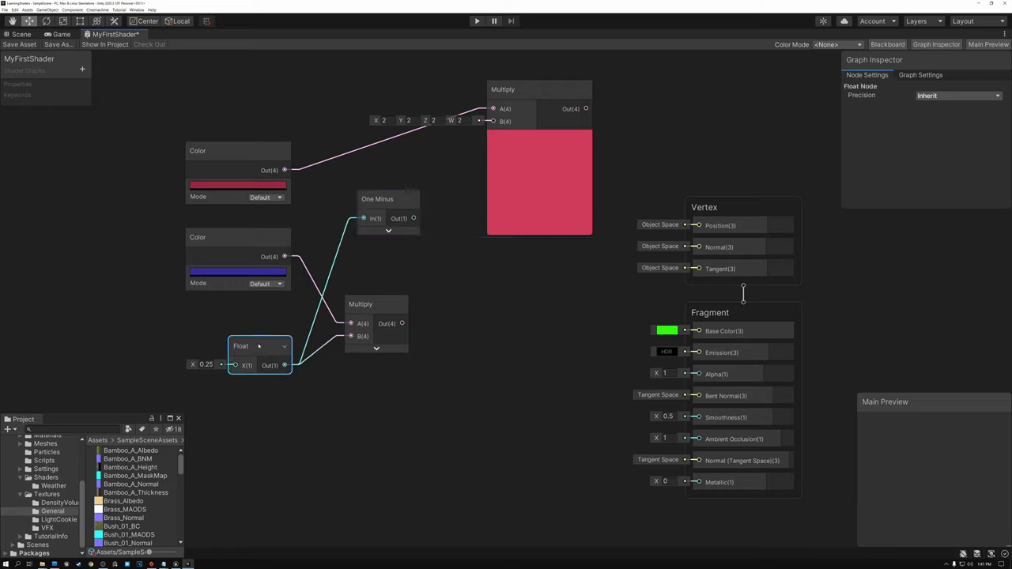
{"action": "left_click_drag", "start_coordinate": [413, 218], "coordinate": [492, 121]}
{"action": "left_click_drag", "start_coordinate": [385, 200], "coordinate": [362, 200]}
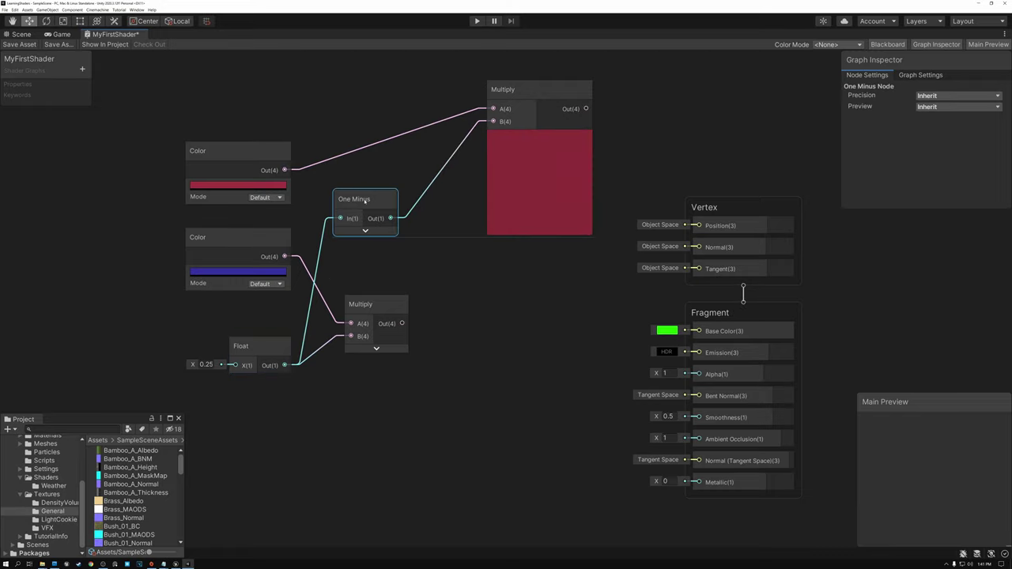
{"action": "left_click_drag", "start_coordinate": [519, 88], "coordinate": [475, 143]}
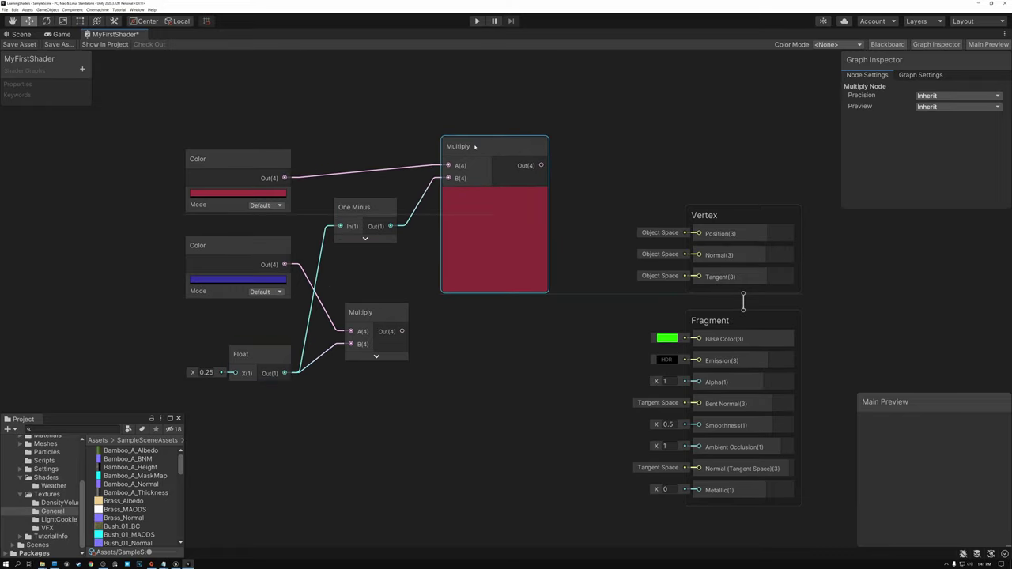
{"action": "left_click_drag", "start_coordinate": [244, 165], "coordinate": [244, 152]}
{"action": "left_click", "coordinate": [235, 248]}
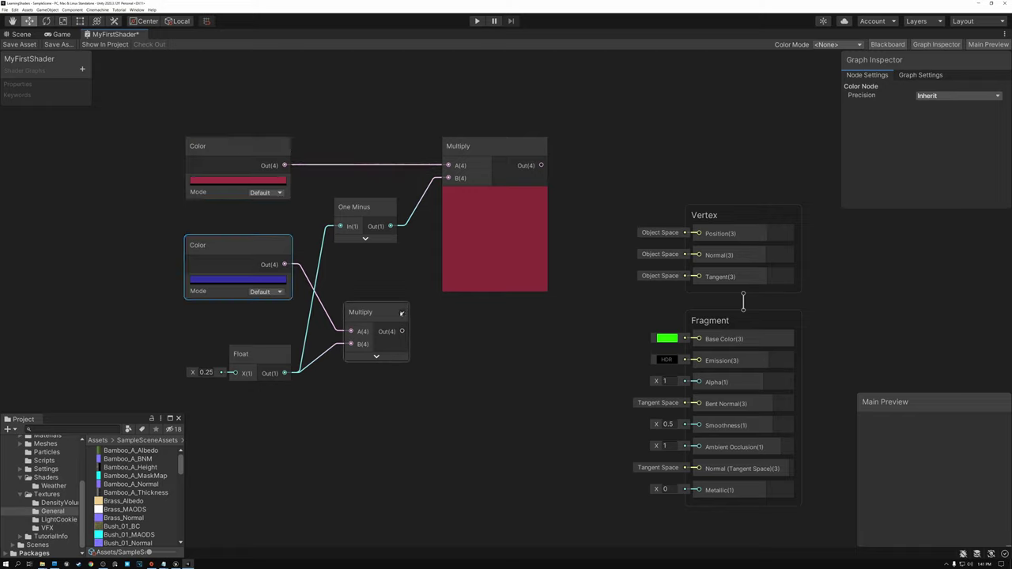
Step: Expand the blue branch's Multiply preview and test the Float value at 1, 0 and 1 again
{"action": "left_click", "coordinate": [377, 358]}
{"action": "left_click", "coordinate": [205, 371]}
{"action": "type", "text": "1"}
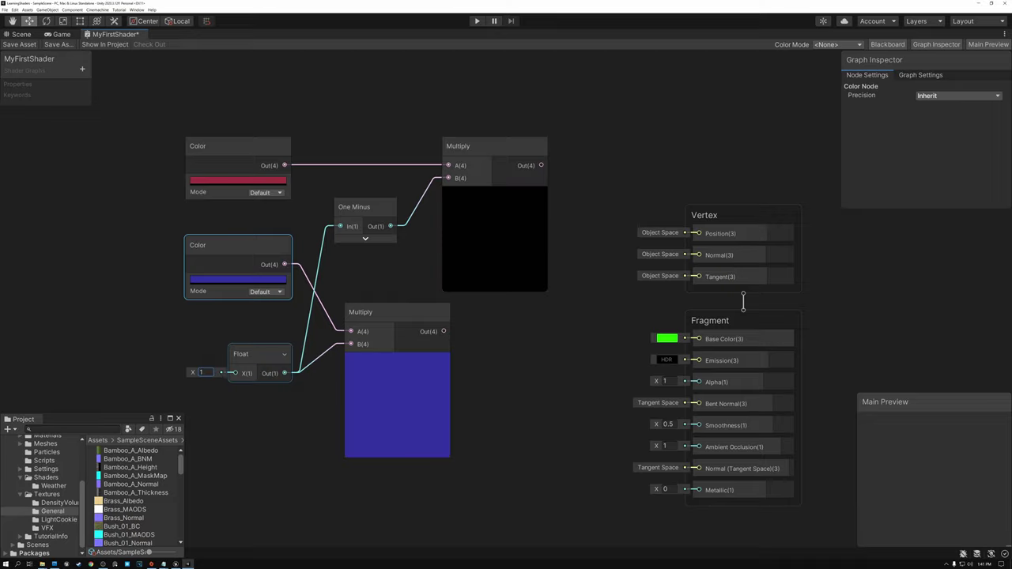
{"action": "key", "text": "Return"}
{"action": "type", "text": "0"}
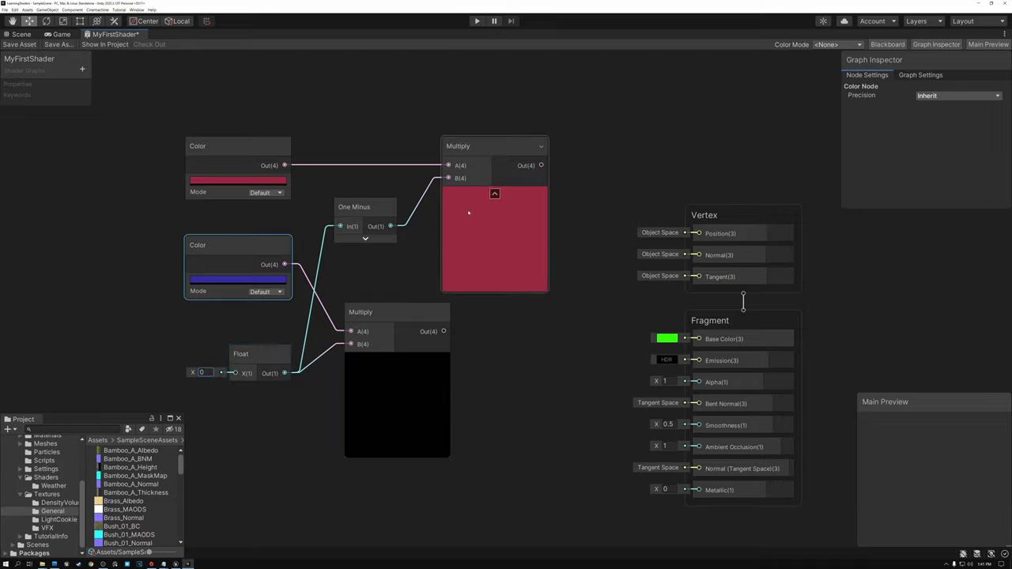
{"action": "key", "text": "Return"}
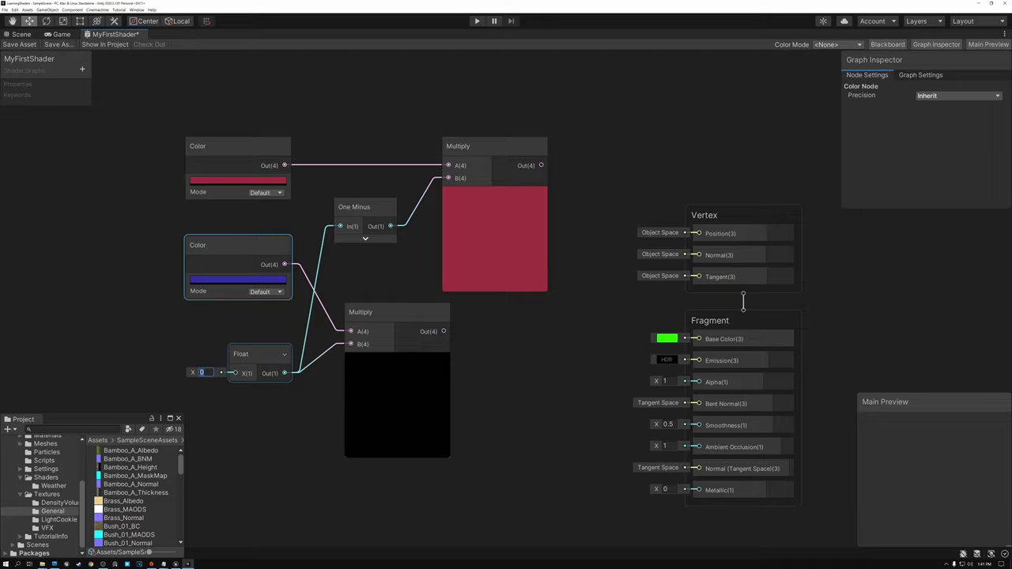
{"action": "type", "text": "1"}
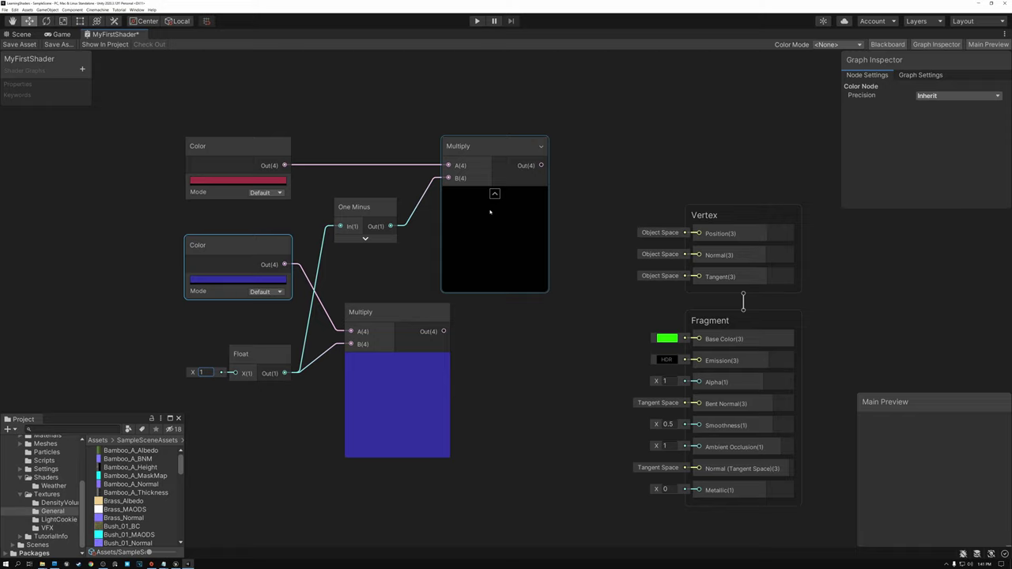
Step: Shift the One Minus and red branch's Multiply nodes closer to the Color nodes and test the Float value at 0
{"action": "left_click_drag", "start_coordinate": [360, 207], "coordinate": [349, 215]}
{"action": "left_click_drag", "start_coordinate": [491, 143], "coordinate": [467, 137]}
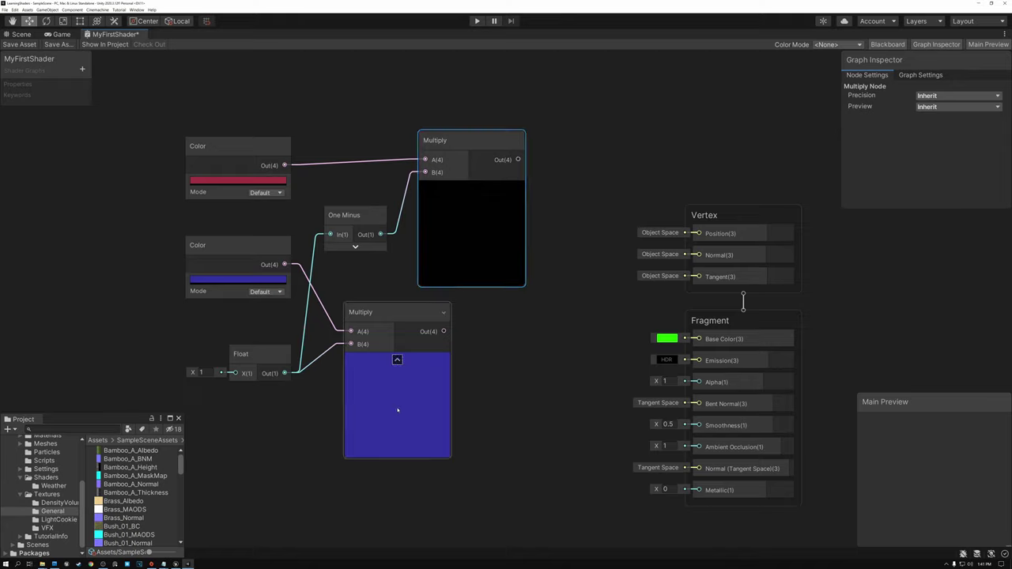
{"action": "left_click", "coordinate": [202, 373]}
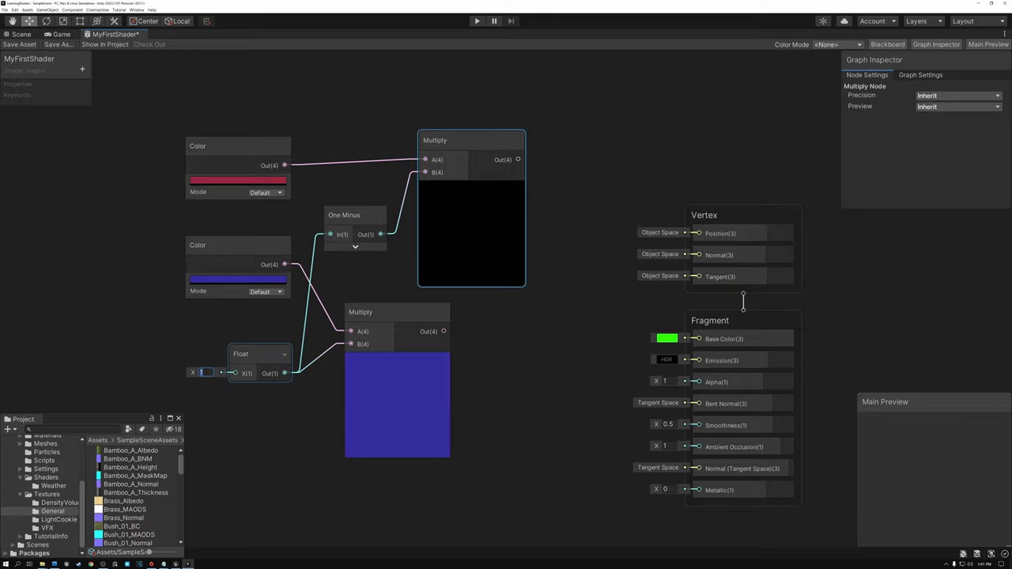
{"action": "type", "text": "0"}
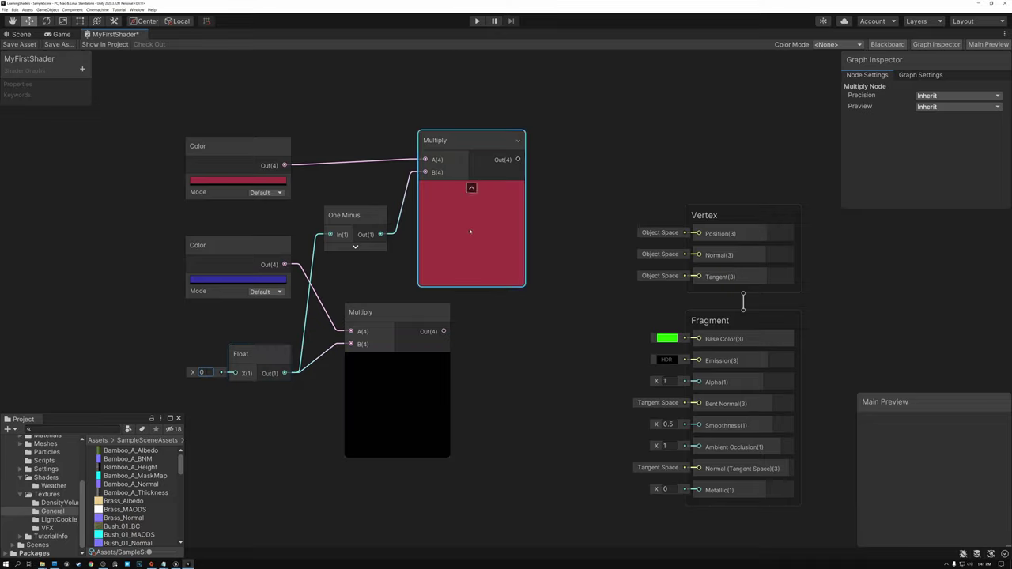
{"action": "left_click_drag", "start_coordinate": [352, 215], "coordinate": [339, 215]}
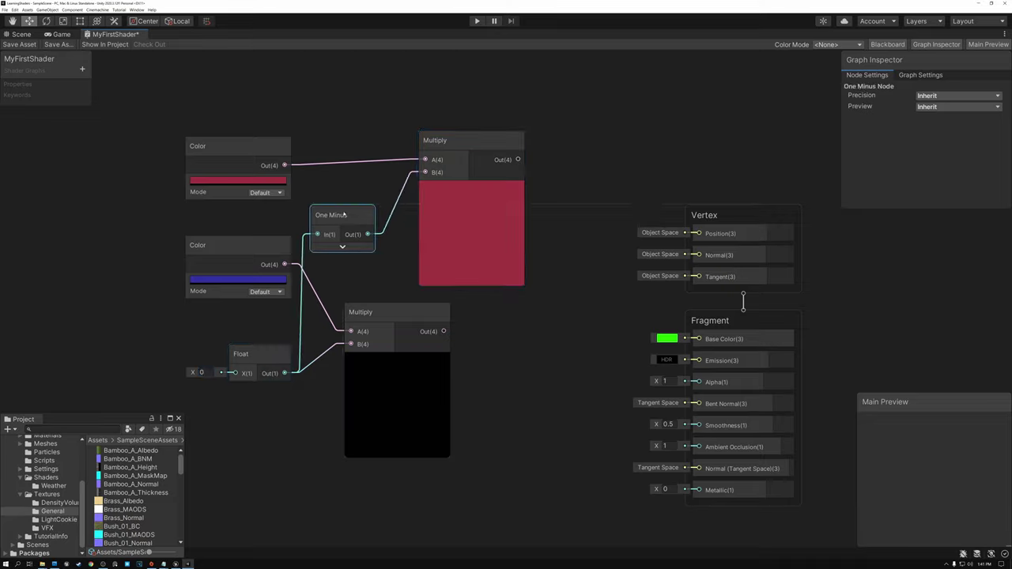
Step: Create an Add node with the red branch's Multiply output in A and the blue branch's Multiply output in B
{"action": "left_click_drag", "start_coordinate": [469, 143], "coordinate": [547, 242]}
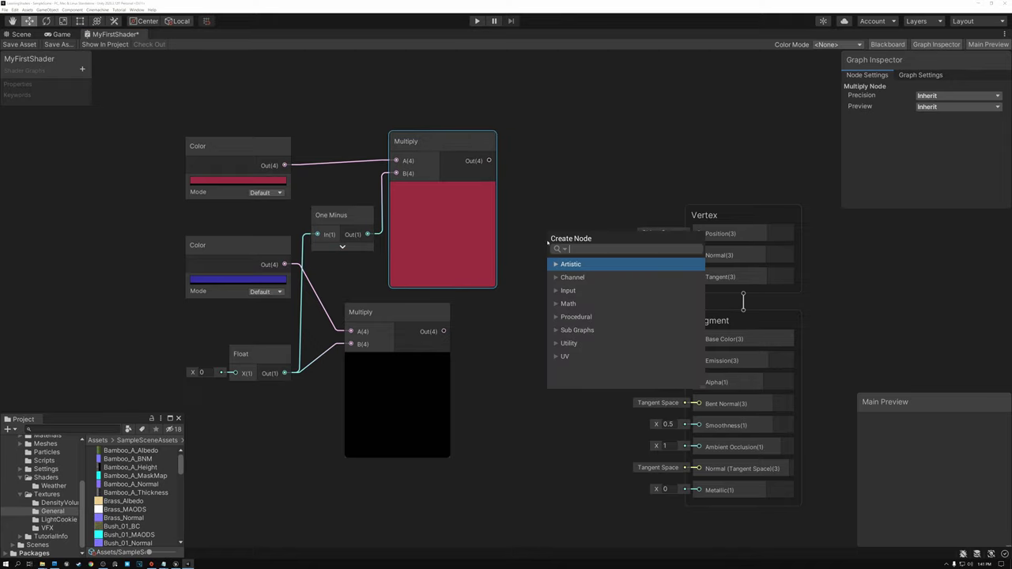
{"action": "type", "text": "add"}
{"action": "left_click", "coordinate": [589, 291]}
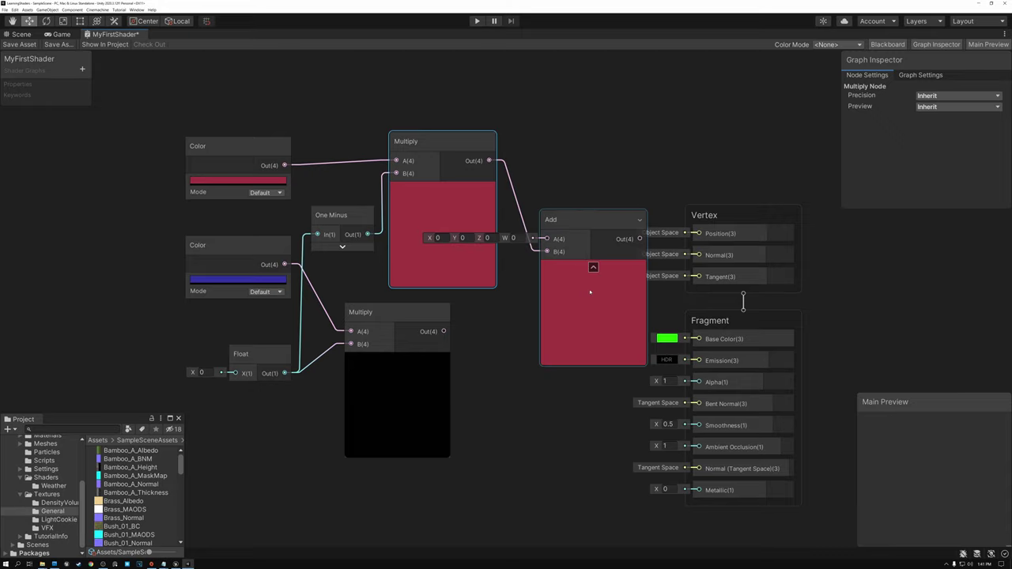
{"action": "left_click_drag", "start_coordinate": [443, 331], "coordinate": [546, 251]}
{"action": "left_click_drag", "start_coordinate": [488, 158], "coordinate": [547, 238]}
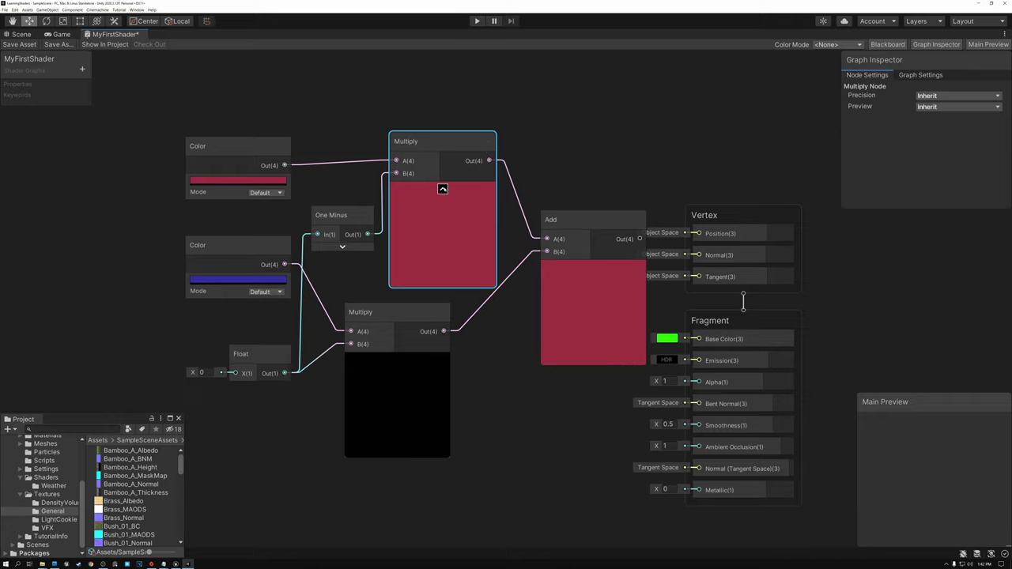
Step: Collapse both Multiply previews and tidy the layout, with One Minus between the Multiply nodes and Add closer to them
{"action": "left_click", "coordinate": [443, 189]}
{"action": "left_click", "coordinate": [397, 360]}
{"action": "left_click_drag", "start_coordinate": [421, 152], "coordinate": [382, 160]}
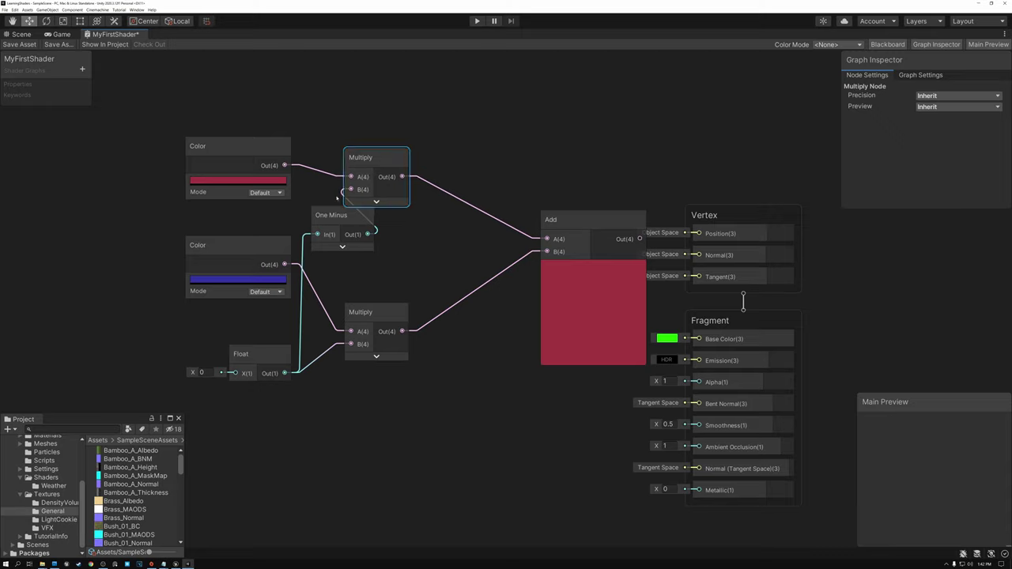
{"action": "left_click_drag", "start_coordinate": [340, 215], "coordinate": [347, 245]}
{"action": "left_click_drag", "start_coordinate": [566, 224], "coordinate": [486, 210]}
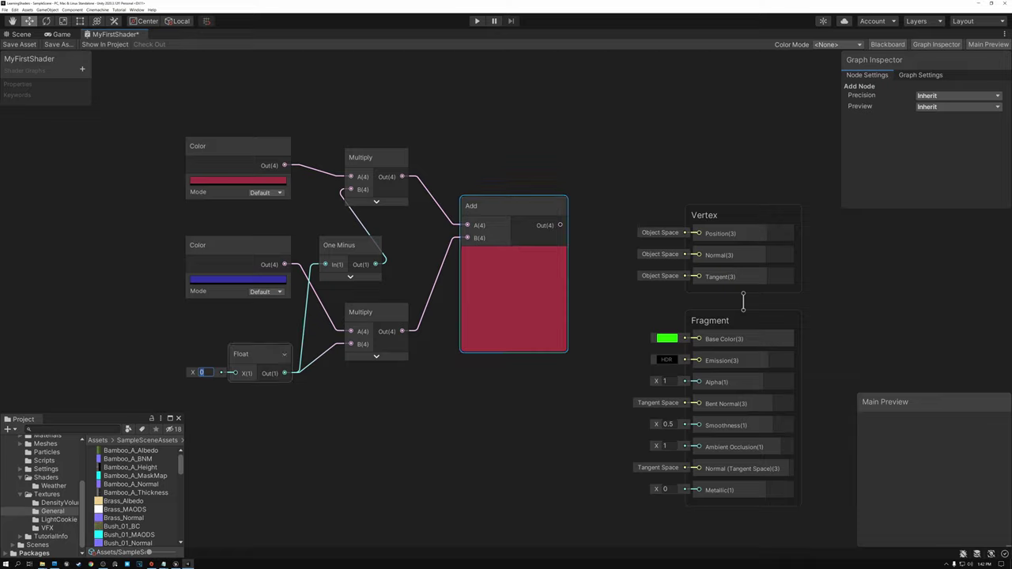
Step: Test the combined colour with the Float value at 1 and 0, and leave it at 0.5
{"action": "left_click", "coordinate": [596, 165]}
{"action": "left_click", "coordinate": [515, 253]}
{"action": "type", "text": "1"}
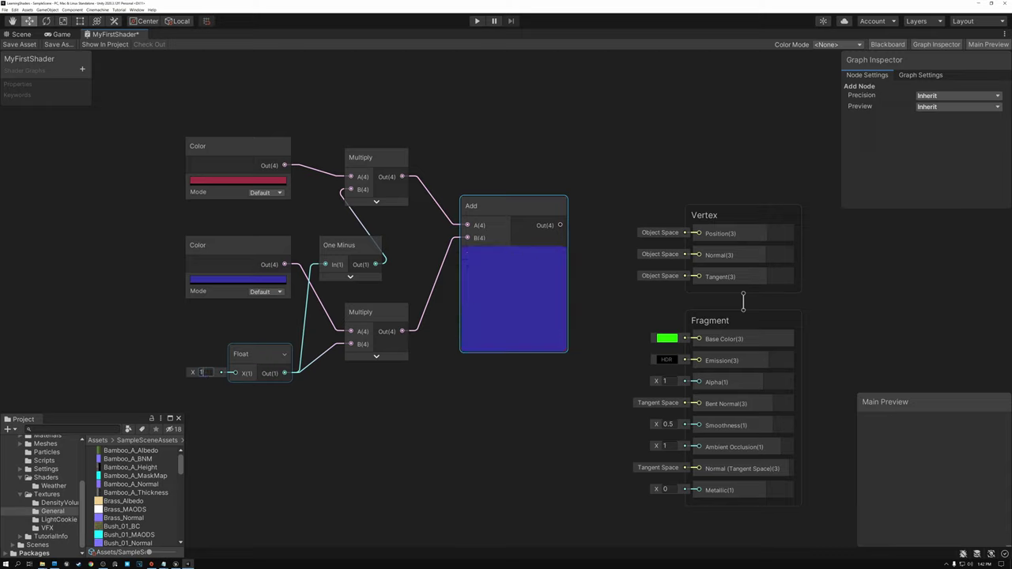
{"action": "type", "text": "0"}
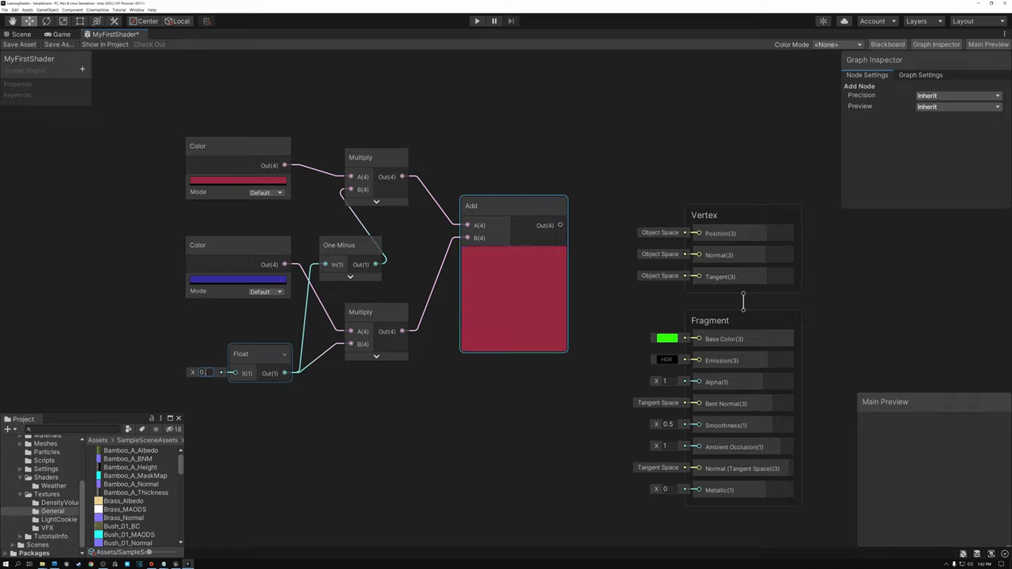
{"action": "type", "text": ".5"}
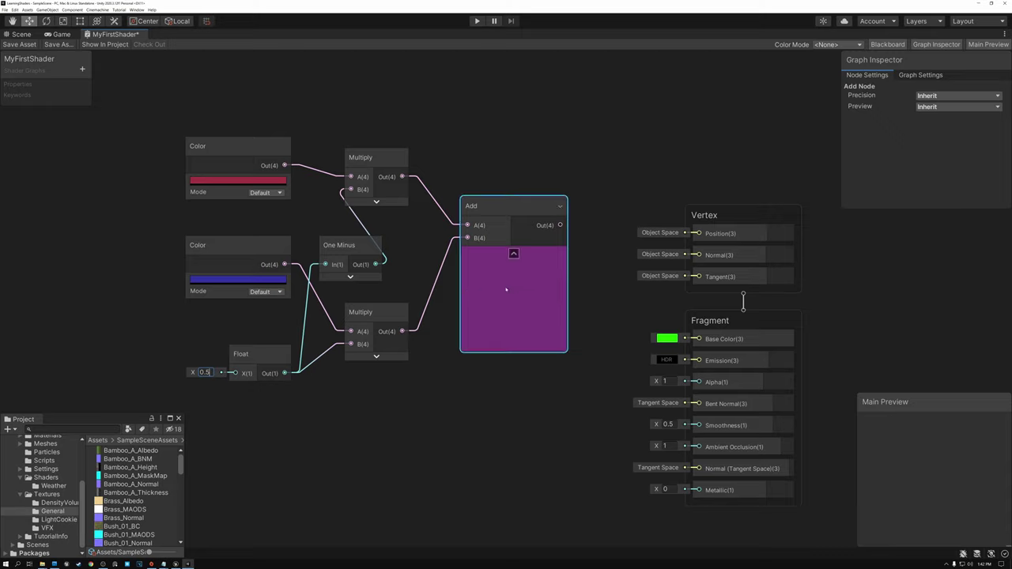
Step: Shift the Add node slightly away from the Multiply nodes and create a Lerp node below the blue branch's Multiply
{"action": "left_click_drag", "start_coordinate": [508, 207], "coordinate": [530, 207]}
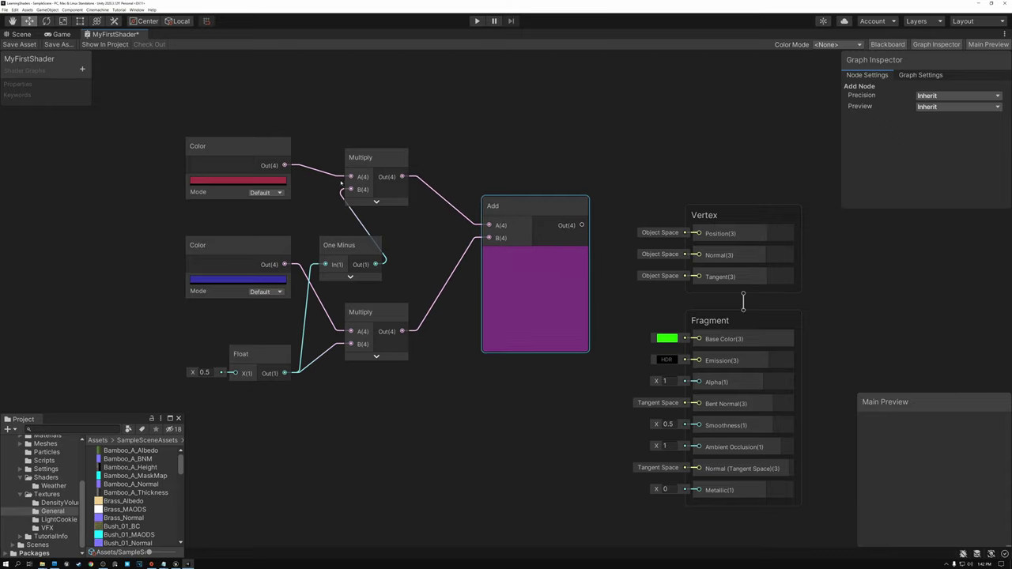
{"action": "left_click_drag", "start_coordinate": [299, 134], "coordinate": [358, 229]}
{"action": "left_click_drag", "start_coordinate": [422, 398], "coordinate": [435, 416]}
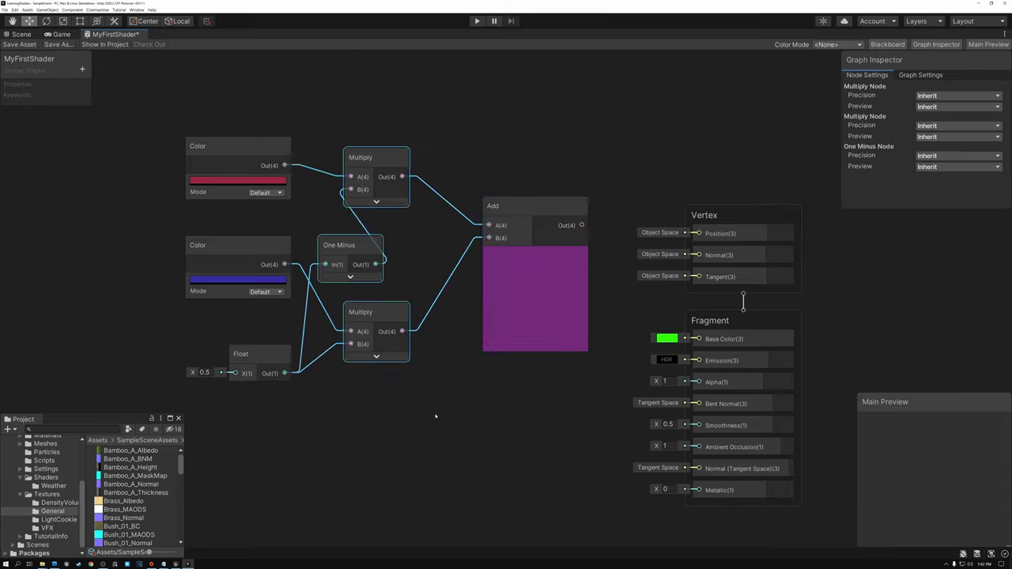
{"action": "left_click", "coordinate": [381, 416]}
{"action": "key", "text": "space"}
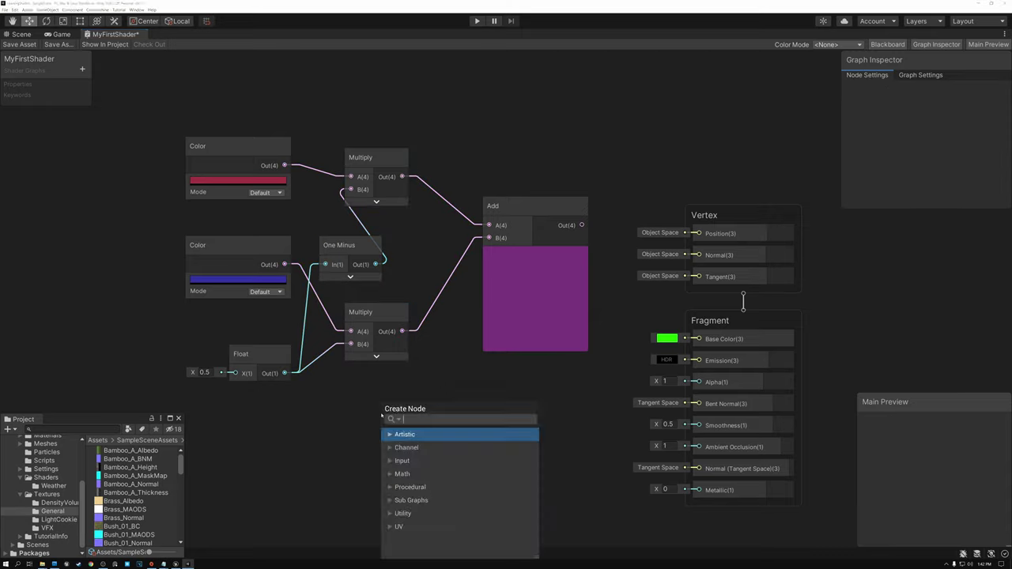
{"action": "type", "text": "lerp"}
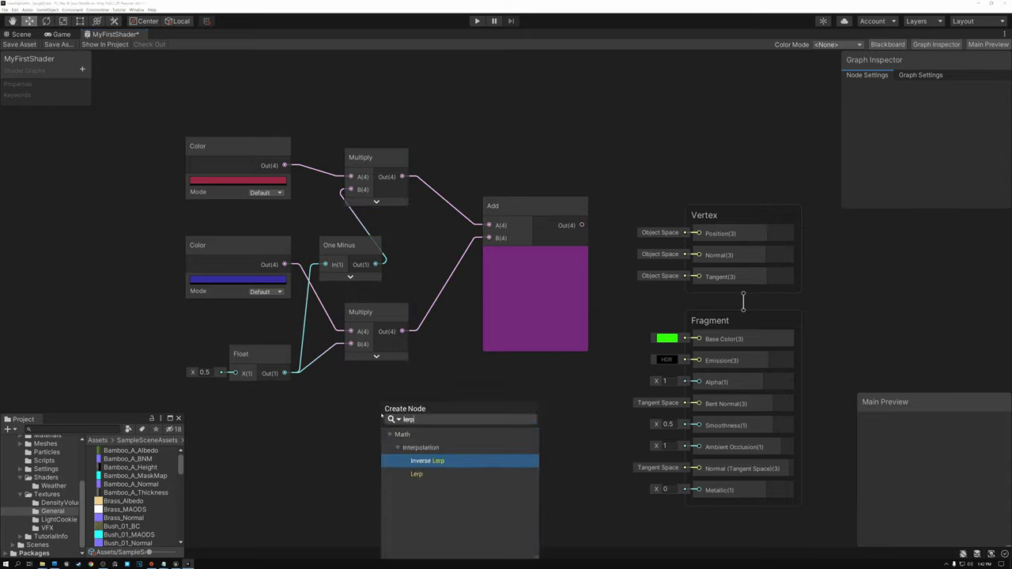
{"action": "double_click", "coordinate": [417, 474]}
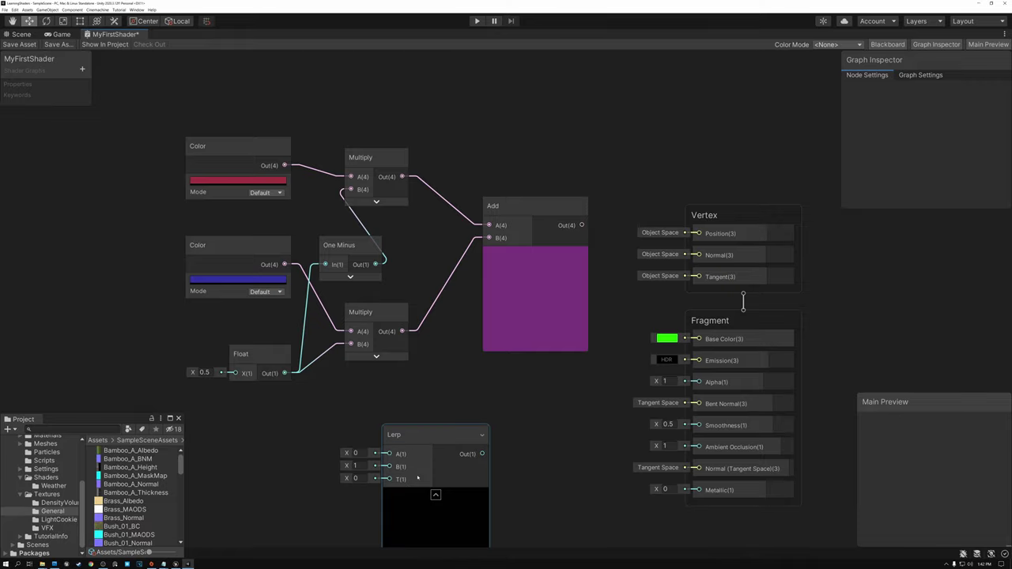
{"action": "left_click_drag", "start_coordinate": [422, 435], "coordinate": [398, 403]}
Step: Connect the red Color to the Lerp's A, the blue Color to B and the Float to T, moving both Float and Lerp slightly
{"action": "left_click_drag", "start_coordinate": [325, 137], "coordinate": [435, 370]}
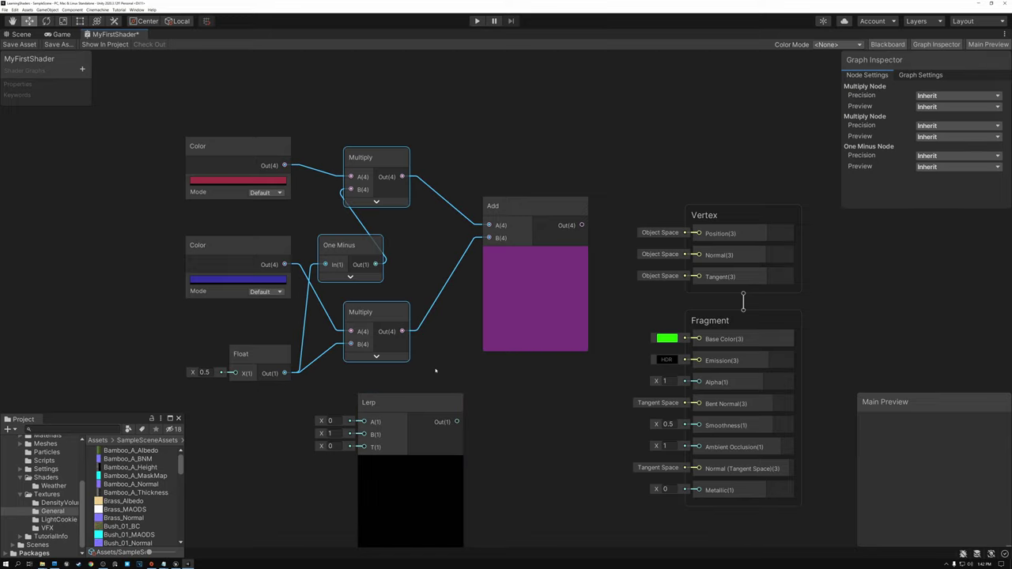
{"action": "left_click_drag", "start_coordinate": [285, 165], "coordinate": [363, 421]}
{"action": "left_click_drag", "start_coordinate": [283, 264], "coordinate": [362, 433]}
{"action": "left_click_drag", "start_coordinate": [263, 353], "coordinate": [242, 353]}
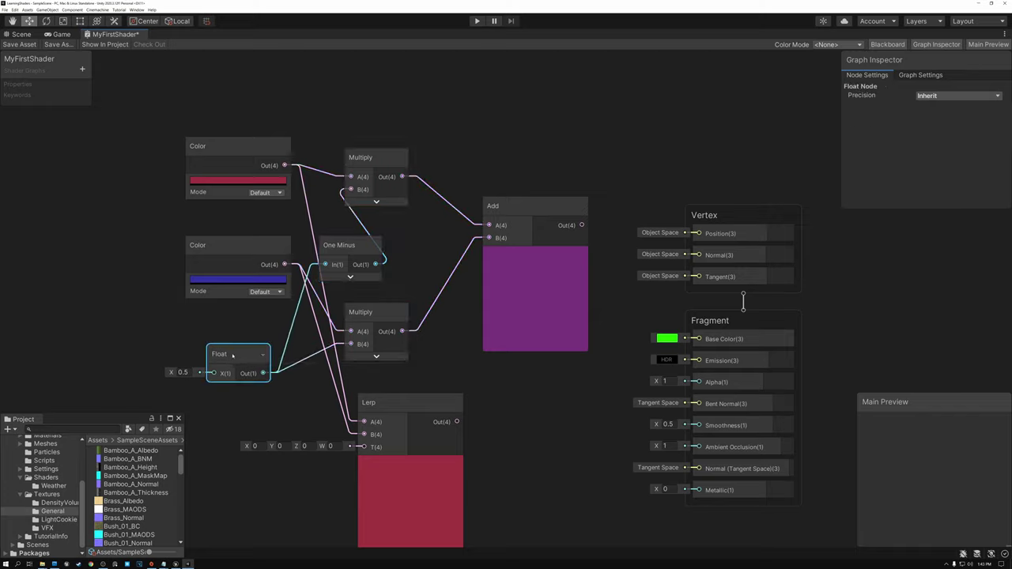
{"action": "left_click_drag", "start_coordinate": [263, 373], "coordinate": [362, 447]}
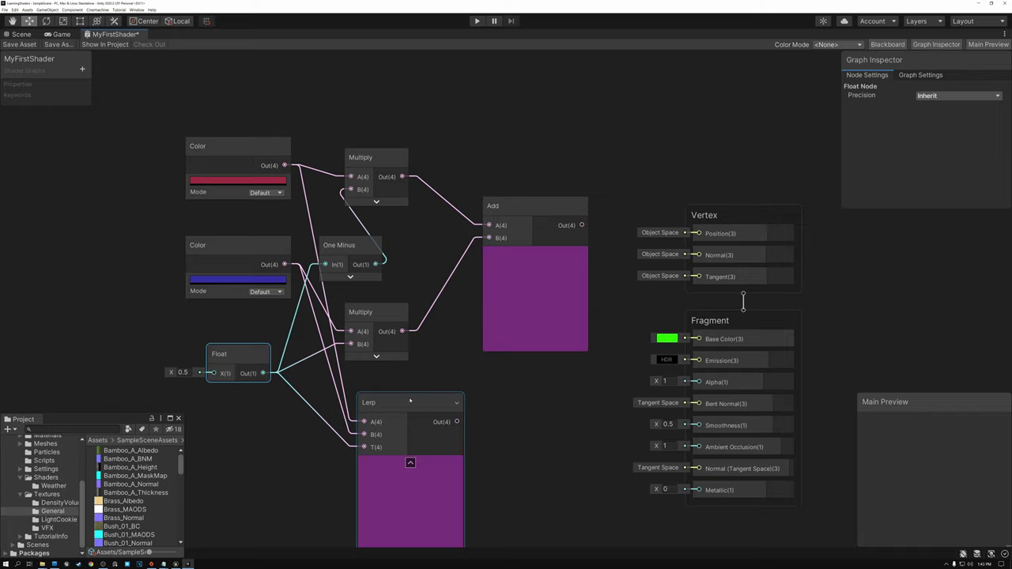
{"action": "left_click_drag", "start_coordinate": [409, 401], "coordinate": [409, 386]}
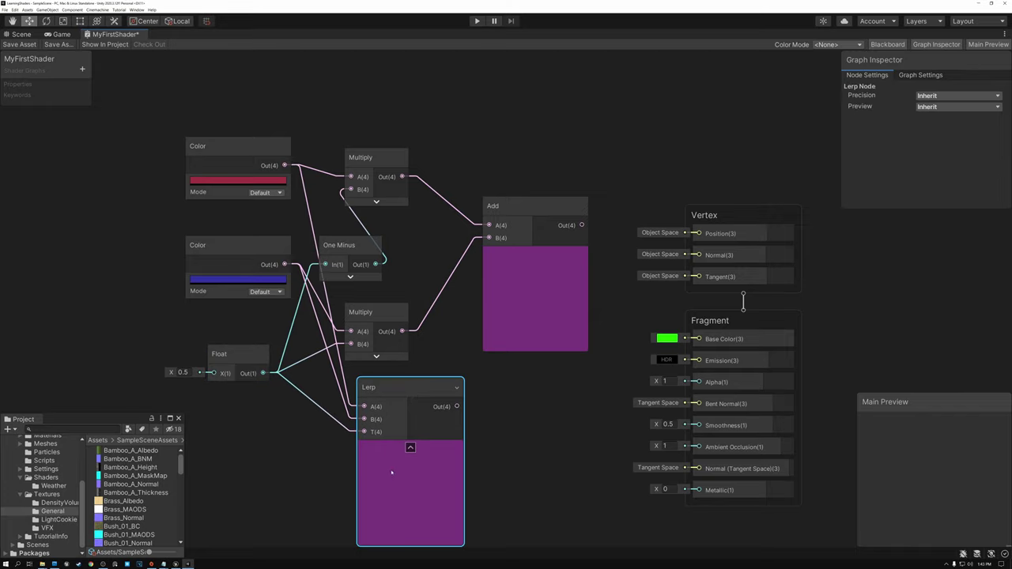
Step: Compare the Add and Lerp previews with the Float value at 0 and 1, and return it to 0.5
{"action": "left_click_drag", "start_coordinate": [332, 135], "coordinate": [371, 222]}
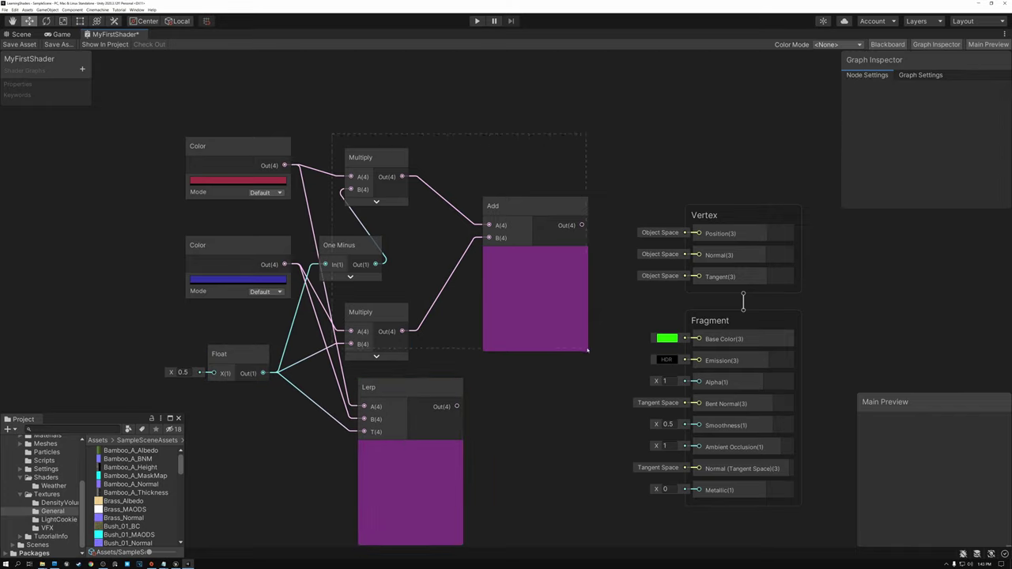
{"action": "left_click_drag", "start_coordinate": [586, 348], "coordinate": [583, 346]}
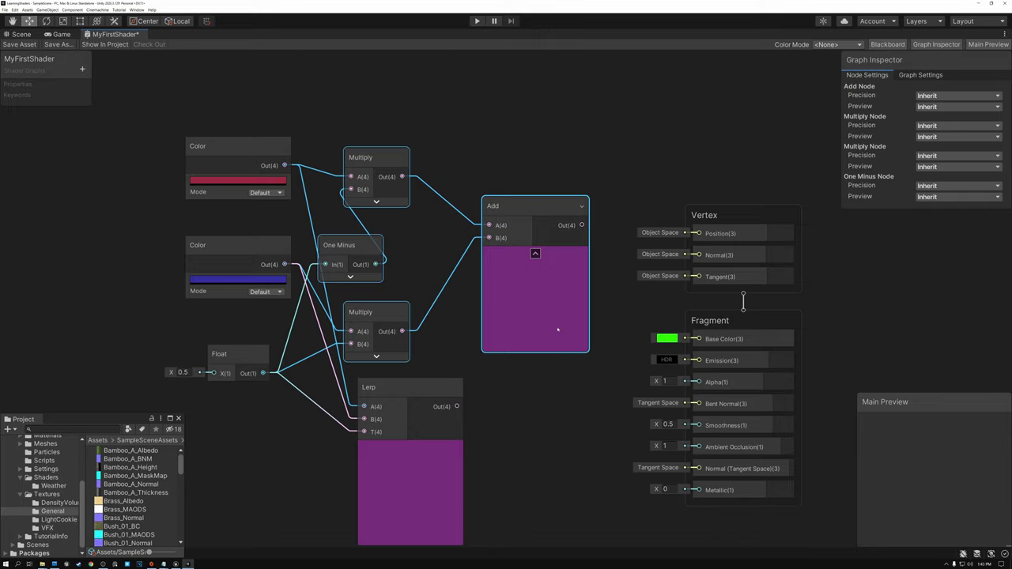
{"action": "left_click", "coordinate": [184, 373]}
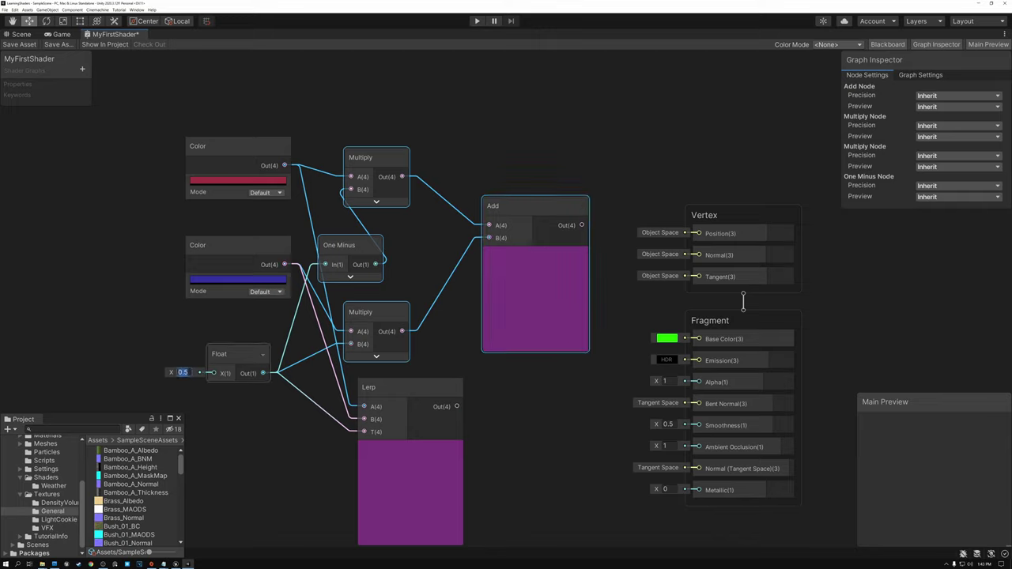
{"action": "type", "text": "0"}
{"action": "key", "text": "BackSpace"}
{"action": "type", "text": "1"}
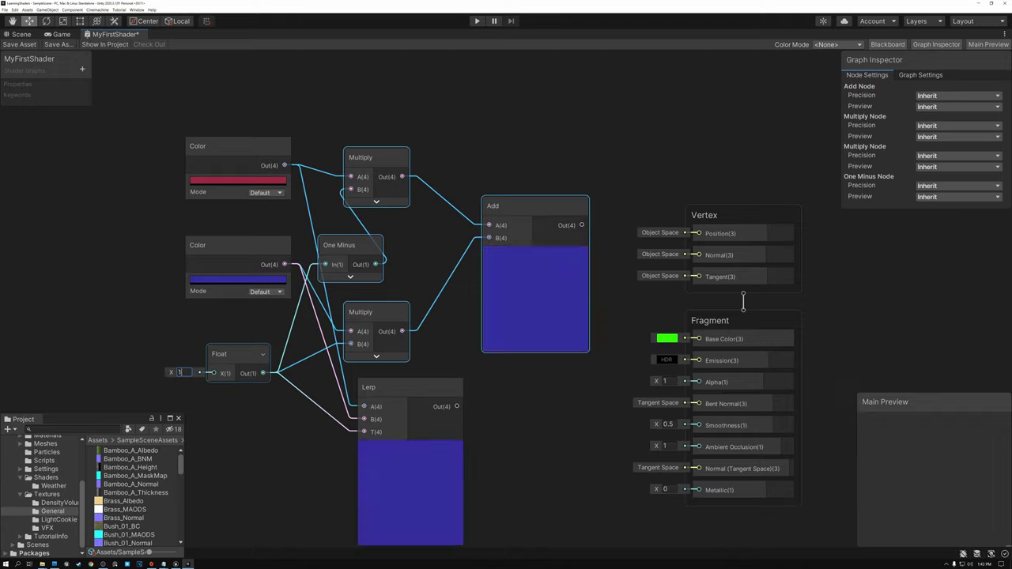
{"action": "key", "text": "BackSpace"}
{"action": "type", "text": "0.5"}
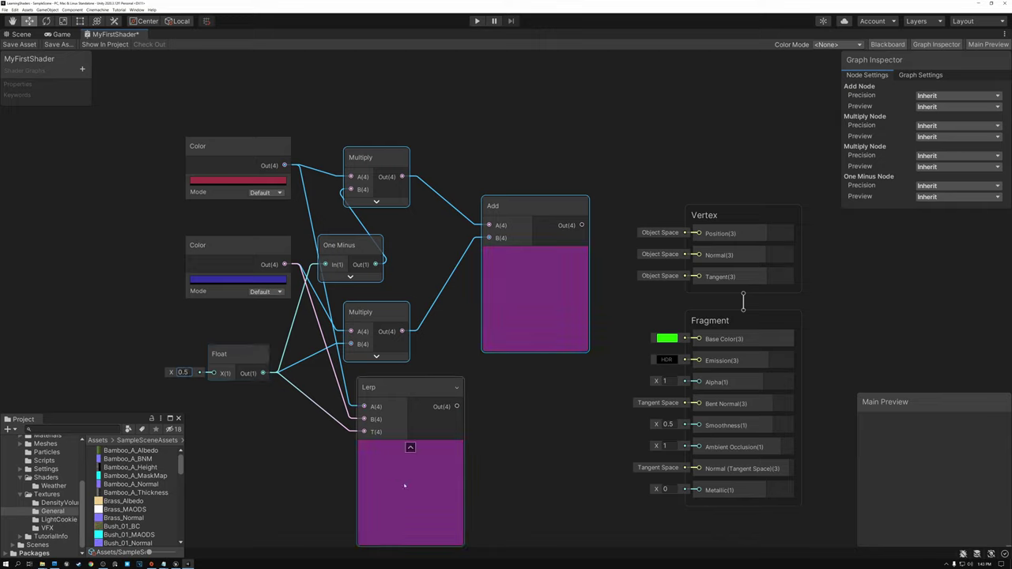
{"action": "key", "text": "Return"}
Step: Move the Lerp node aside and delete both Multiply nodes, the One Minus node and the Add node
{"action": "left_click_drag", "start_coordinate": [415, 392], "coordinate": [472, 392]}
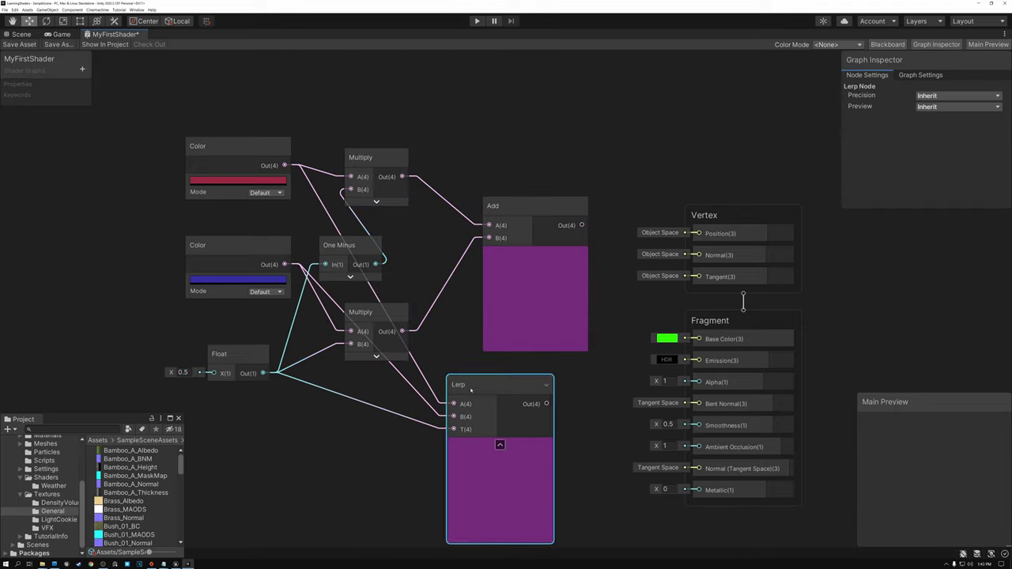
{"action": "left_click_drag", "start_coordinate": [349, 118], "coordinate": [446, 265]}
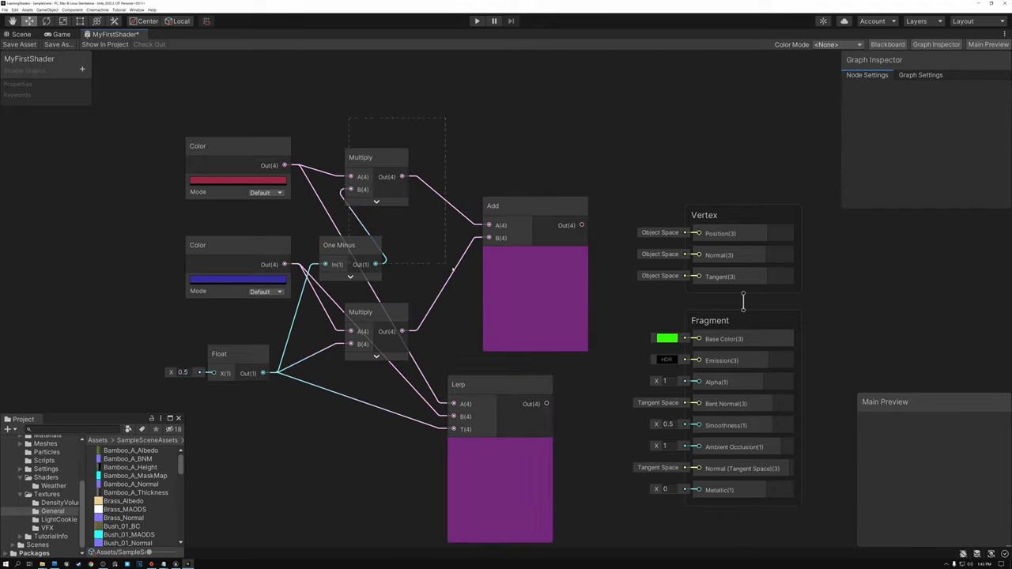
{"action": "left_click_drag", "start_coordinate": [557, 340], "coordinate": [554, 334]}
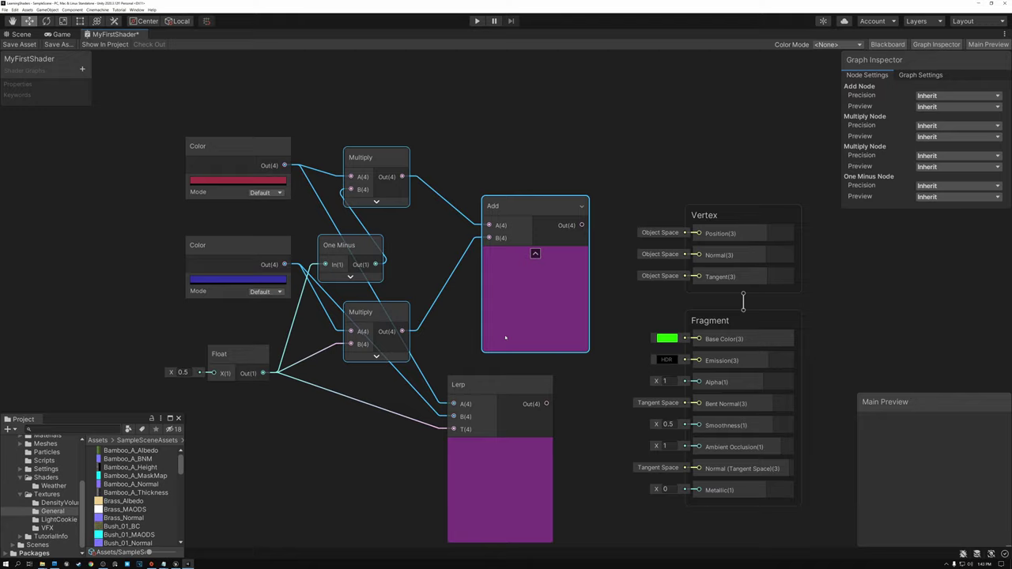
{"action": "key", "text": "Delete"}
Step: Place the Lerp node beside the two Color nodes, leaving some space for the connections
{"action": "left_click_drag", "start_coordinate": [485, 386], "coordinate": [424, 212]}
{"action": "left_click_drag", "start_coordinate": [284, 165], "coordinate": [393, 232]}
{"action": "left_click_drag", "start_coordinate": [284, 264], "coordinate": [350, 201]}
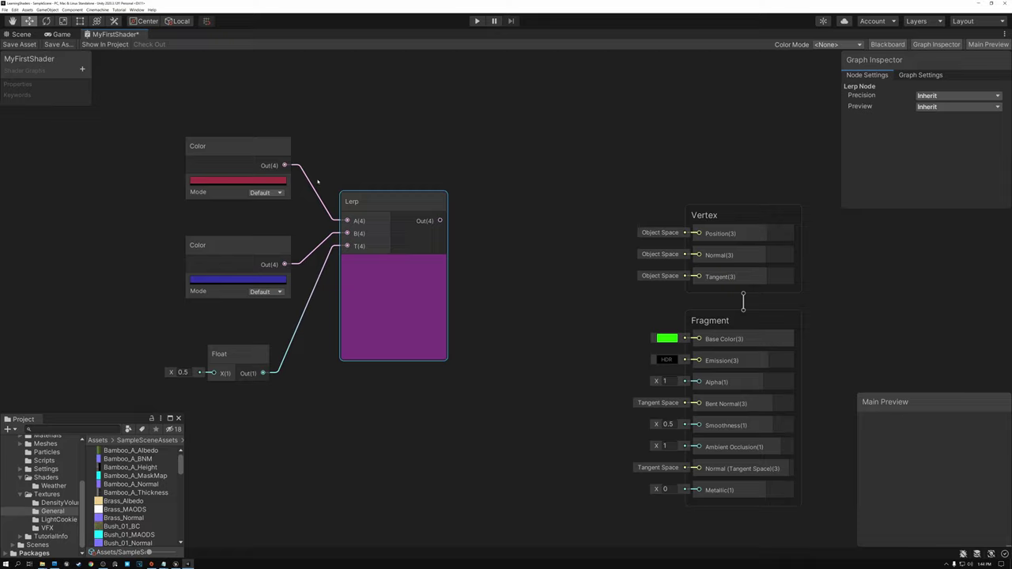
{"action": "left_click_drag", "start_coordinate": [387, 198], "coordinate": [412, 200]}
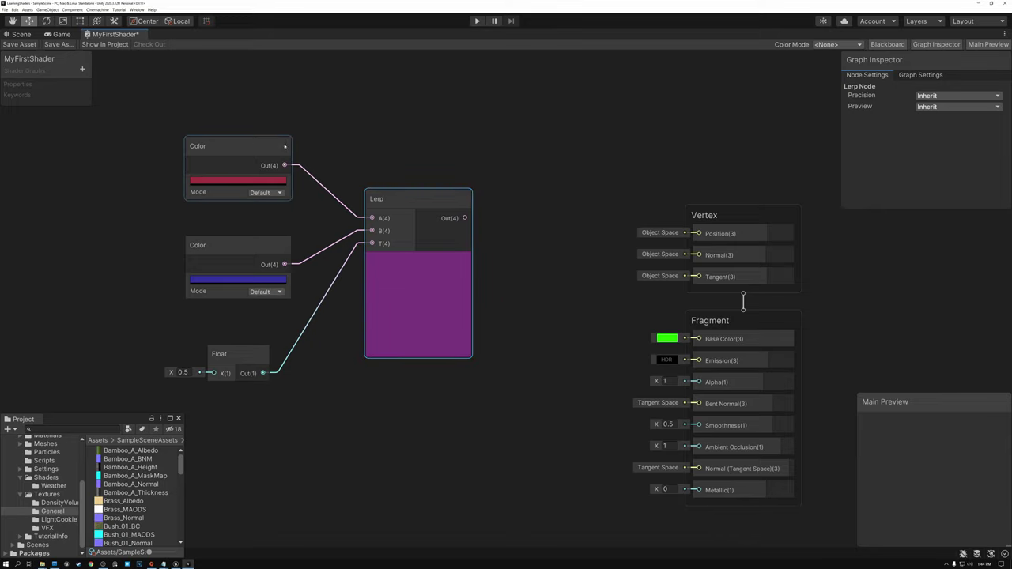
Step: Create a Float node beside the Color nodes, duplicate it, and set the lower one to 1 with the upper one at 0
{"action": "left_click", "coordinate": [237, 148]}
{"action": "left_click", "coordinate": [232, 247]}
{"action": "middle_click_drag", "start_coordinate": [219, 213], "coordinate": [309, 213]}
{"action": "left_click", "coordinate": [167, 152]}
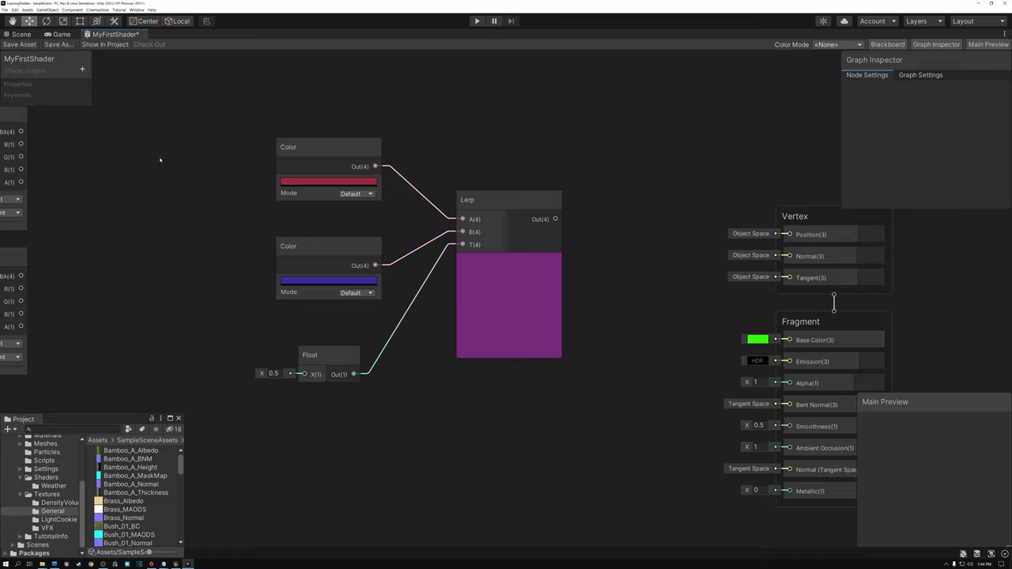
{"action": "key", "text": "space"}
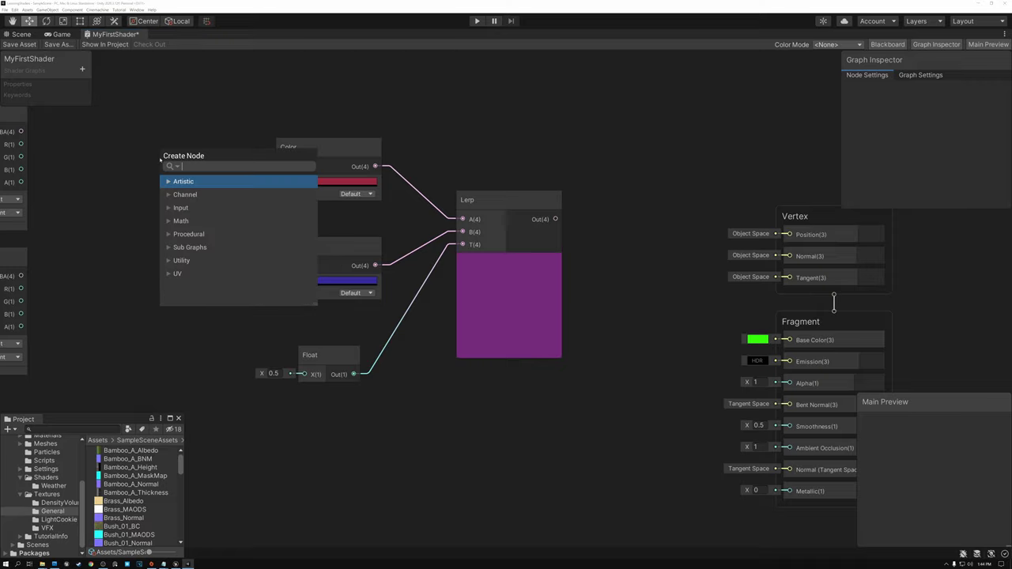
{"action": "type", "text": "float"}
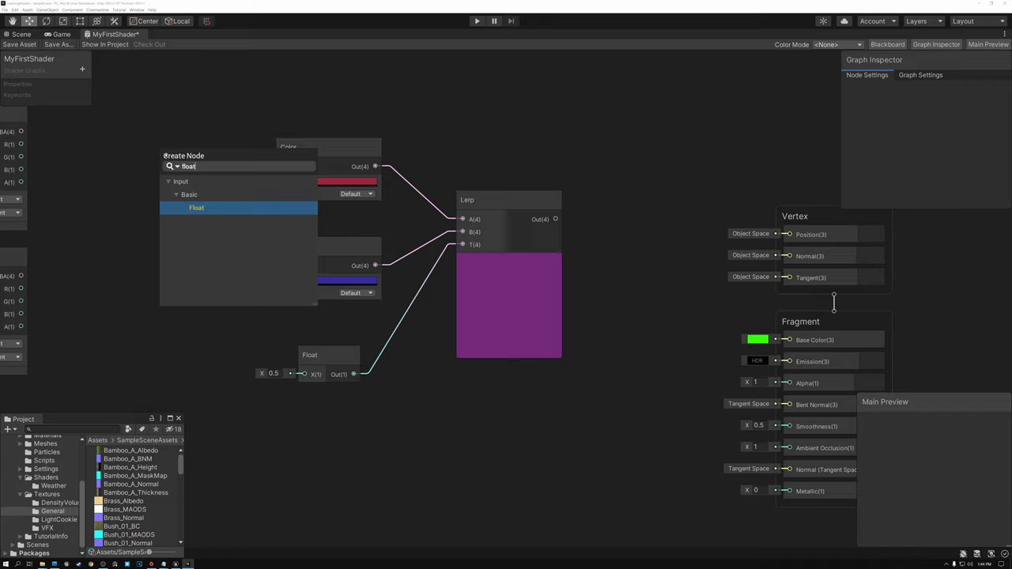
{"action": "key", "text": "Return"}
{"action": "left_click_drag", "start_coordinate": [188, 179], "coordinate": [171, 227]}
{"action": "key", "text": "ctrl+d"}
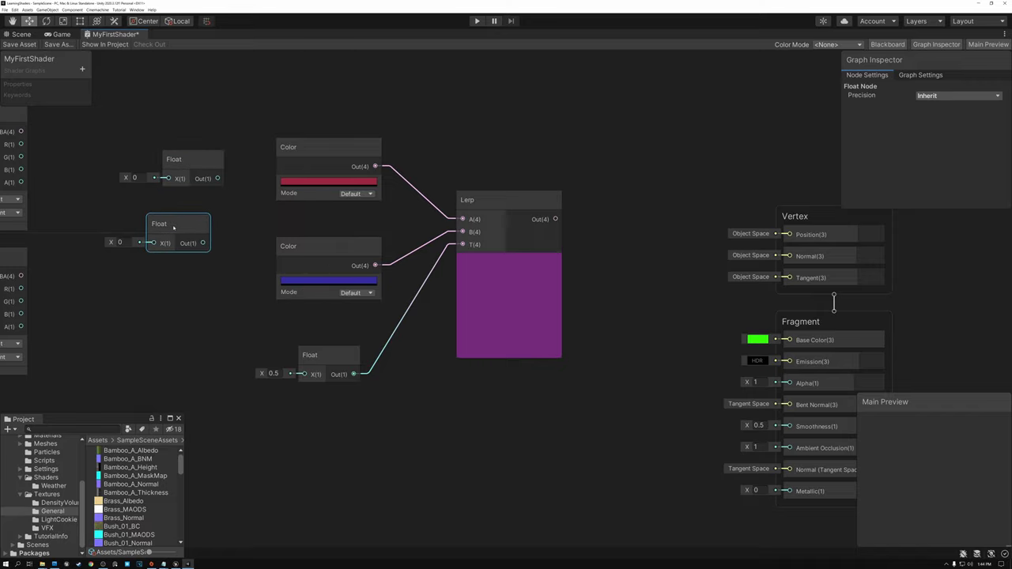
{"action": "left_click", "coordinate": [119, 242]}
{"action": "type", "text": "1"}
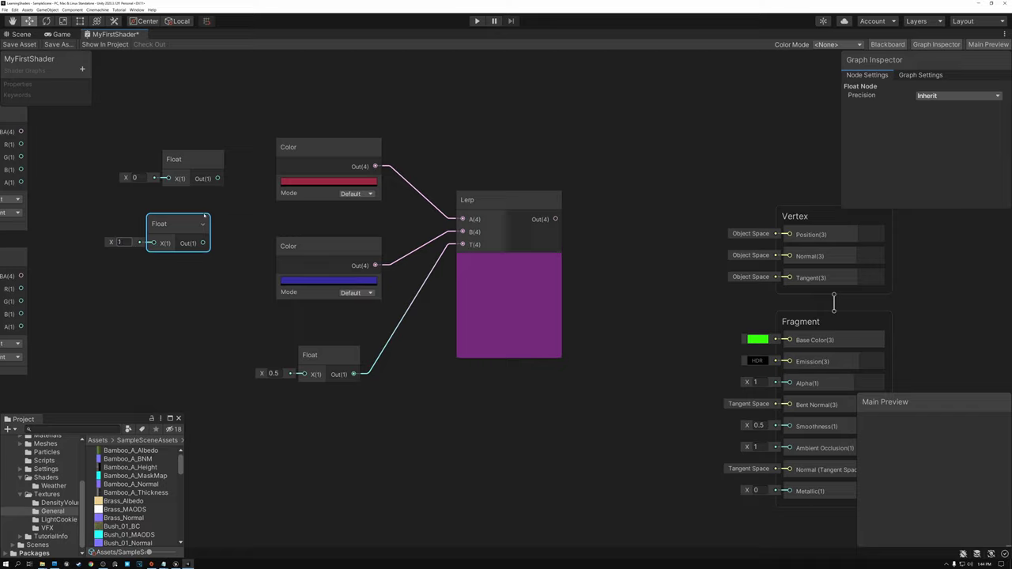
Step: Connect the 0 Float to the Lerp's A and the 1 Float to B, and test the T Float at 0 and 1
{"action": "left_click_drag", "start_coordinate": [217, 180], "coordinate": [462, 219]}
{"action": "left_click_drag", "start_coordinate": [202, 242], "coordinate": [462, 232]}
{"action": "left_click", "coordinate": [316, 358]}
{"action": "left_click", "coordinate": [273, 373]}
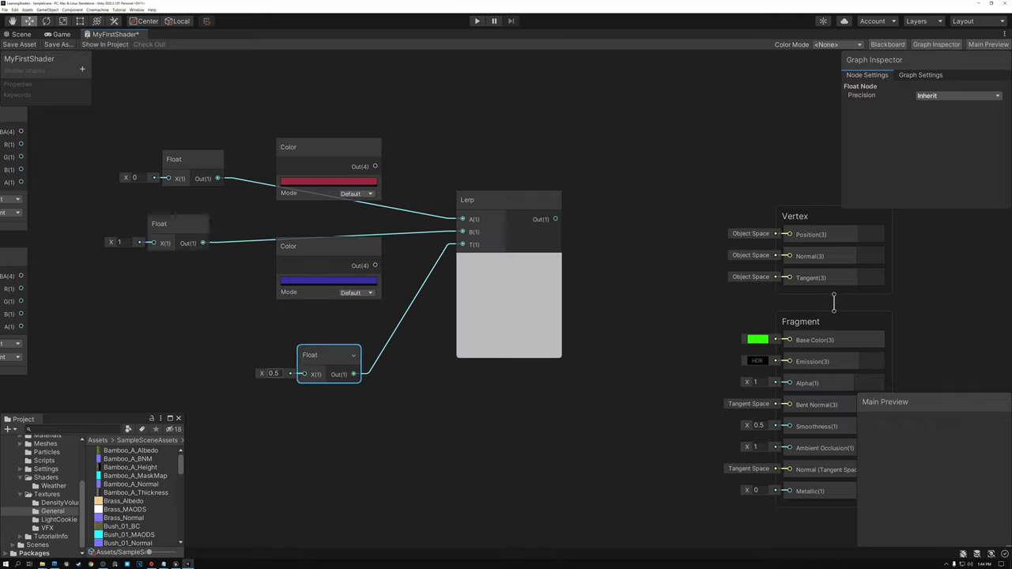
{"action": "type", "text": "0"}
{"action": "left_click_drag", "start_coordinate": [198, 159], "coordinate": [200, 137]}
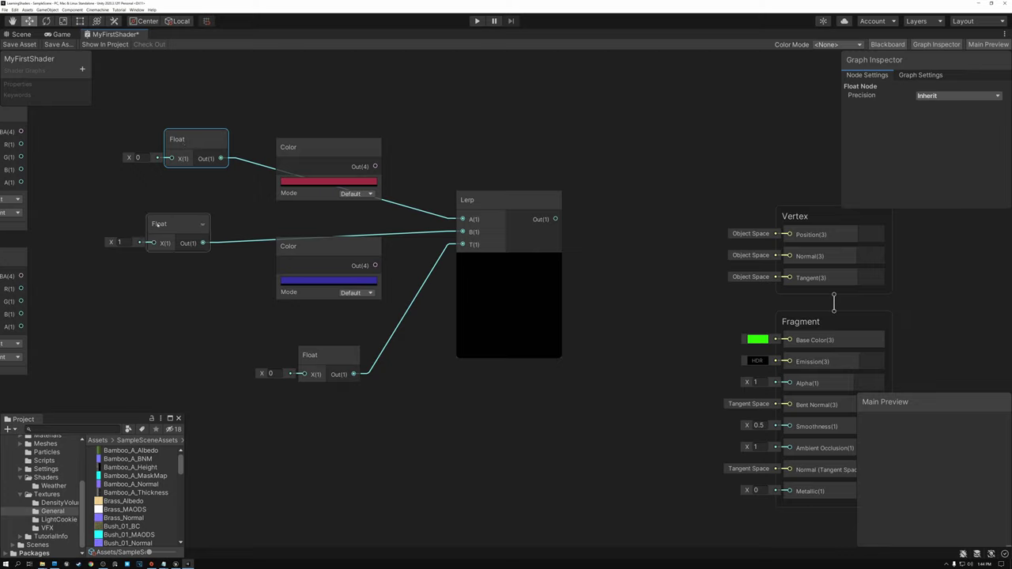
{"action": "left_click", "coordinate": [270, 374]}
{"action": "type", "text": "1"}
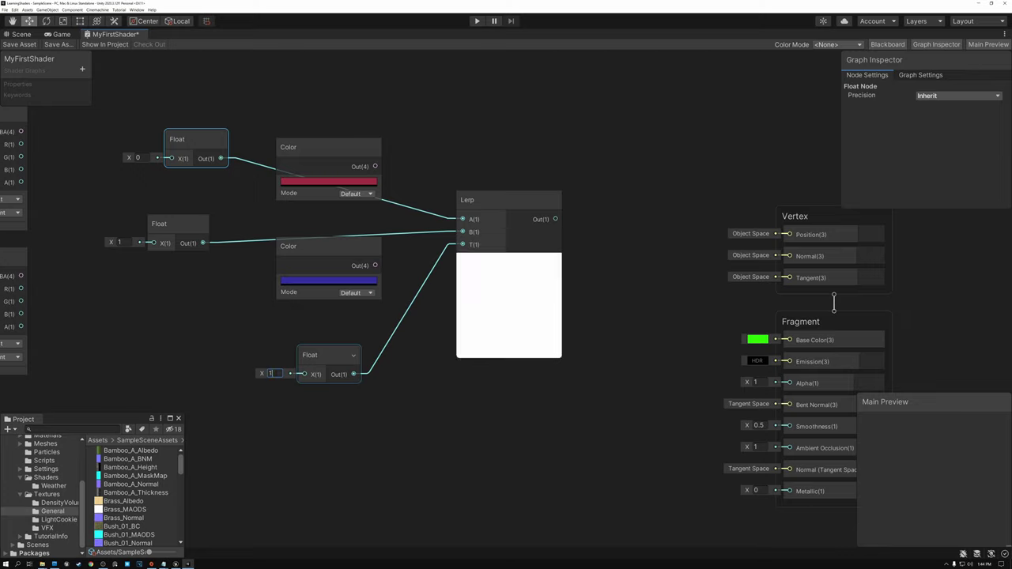
{"action": "left_click_drag", "start_coordinate": [162, 224], "coordinate": [167, 226]}
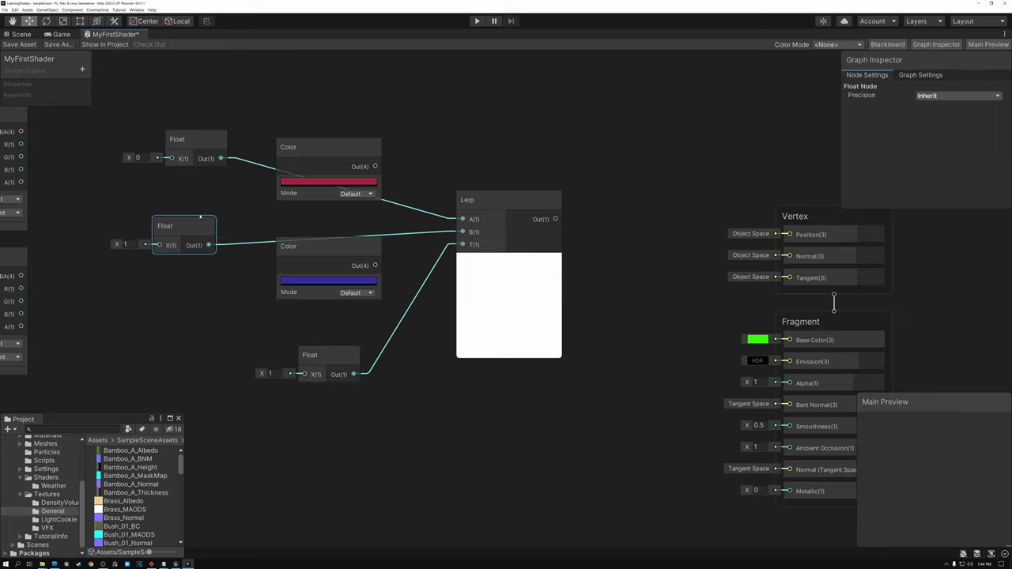
Step: Move both unconnected Color nodes up above the Float and Lerp nodes
{"action": "left_click_drag", "start_coordinate": [338, 105], "coordinate": [316, 269]}
{"action": "left_click_drag", "start_coordinate": [135, 105], "coordinate": [207, 289]}
{"action": "left_click_drag", "start_coordinate": [324, 117], "coordinate": [371, 147]}
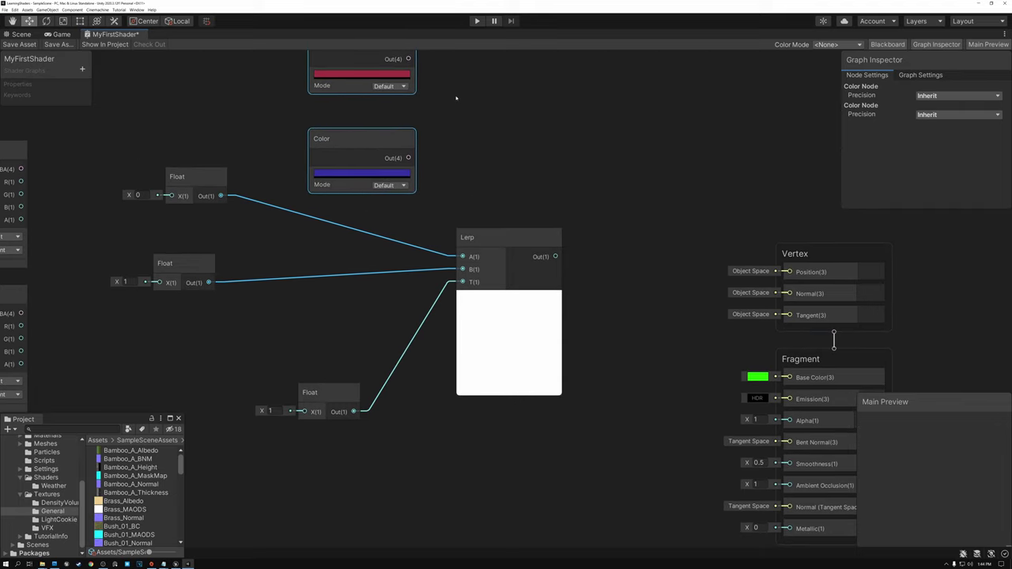
{"action": "middle_click_drag", "start_coordinate": [458, 97], "coordinate": [495, 156]}
{"action": "left_click_drag", "start_coordinate": [393, 212], "coordinate": [391, 191]}
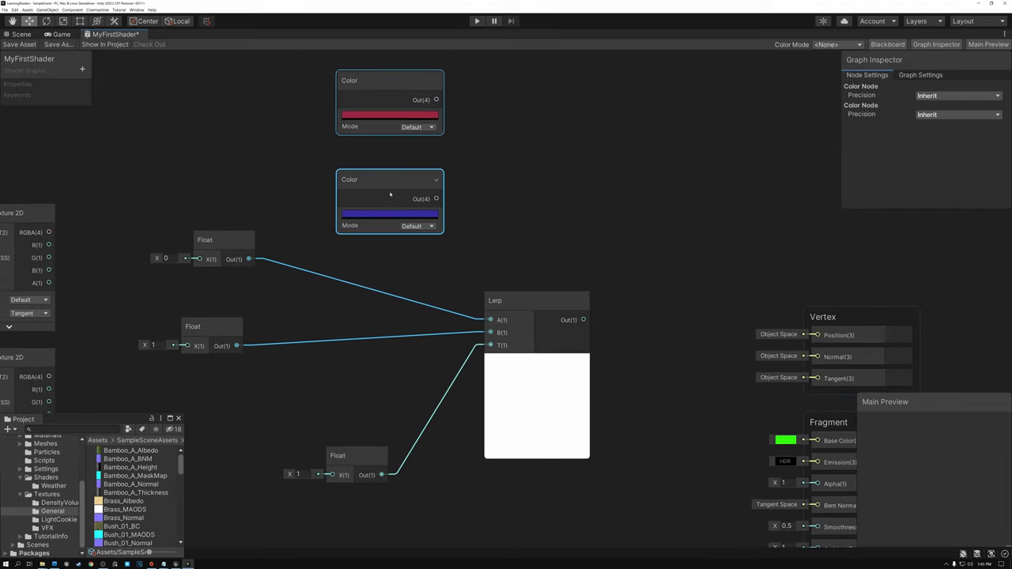
Step: Disconnect the 0 and 1 Float nodes from the Lerp's A and B and move them up beside the Color nodes
{"action": "left_click_drag", "start_coordinate": [182, 204], "coordinate": [280, 293]}
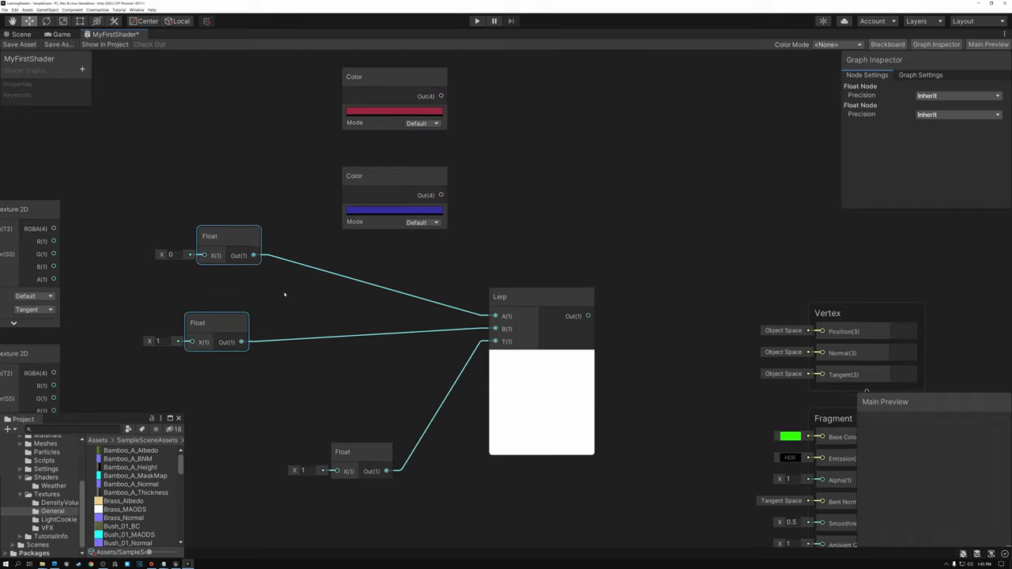
{"action": "middle_click_drag", "start_coordinate": [279, 293], "coordinate": [406, 256]}
{"action": "left_click_drag", "start_coordinate": [209, 193], "coordinate": [217, 284]}
{"action": "left_click", "coordinate": [332, 154]}
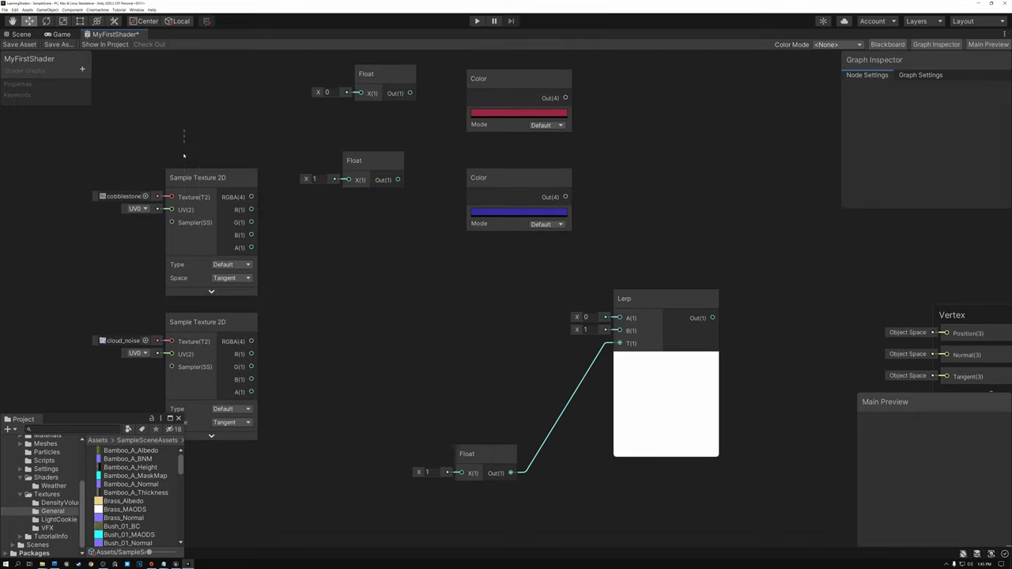
Step: Move the cobblestone and cloud_noise Sample Texture 2D nodes closer to the Lerp, and shift the 1 Float up above them
{"action": "left_click_drag", "start_coordinate": [185, 135], "coordinate": [158, 332]}
{"action": "left_click_drag", "start_coordinate": [196, 217], "coordinate": [340, 241]}
{"action": "left_click_drag", "start_coordinate": [356, 160], "coordinate": [367, 125]}
{"action": "middle_click_drag", "start_coordinate": [449, 356], "coordinate": [420, 313]}
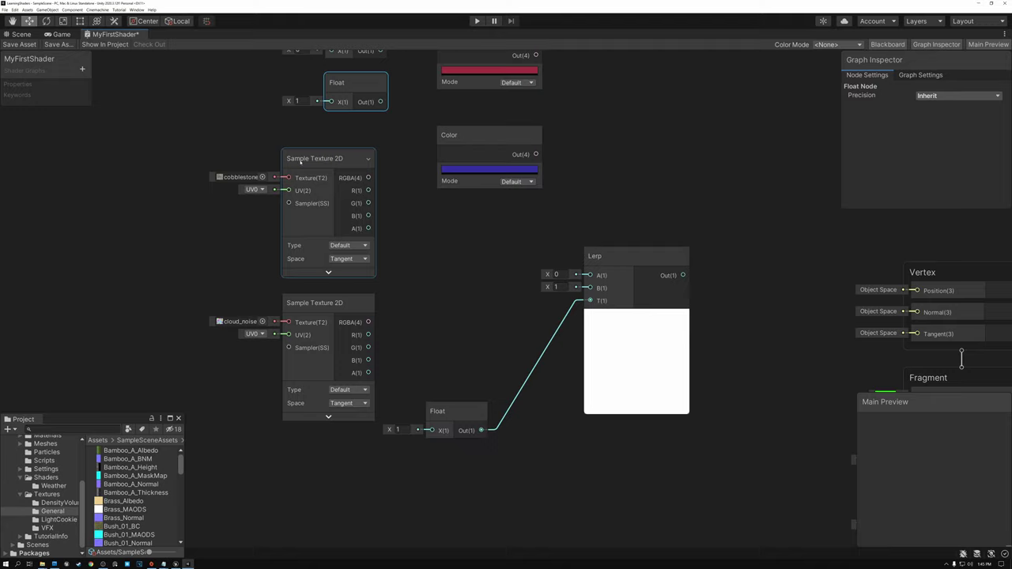
Step: Connect the cobblestone texture's RGBA to the Lerp's A and cloud_noise's RGBA to B, and move the T Float clear of the texture nodes
{"action": "left_click_drag", "start_coordinate": [368, 178], "coordinate": [590, 275]}
{"action": "left_click_drag", "start_coordinate": [367, 322], "coordinate": [590, 288]}
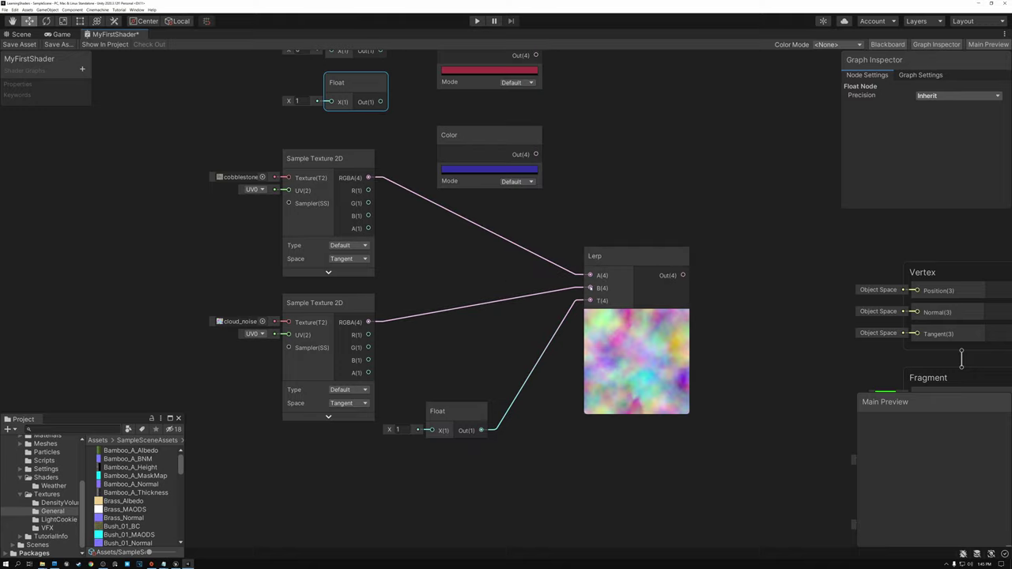
{"action": "left_click_drag", "start_coordinate": [458, 411], "coordinate": [476, 428]}
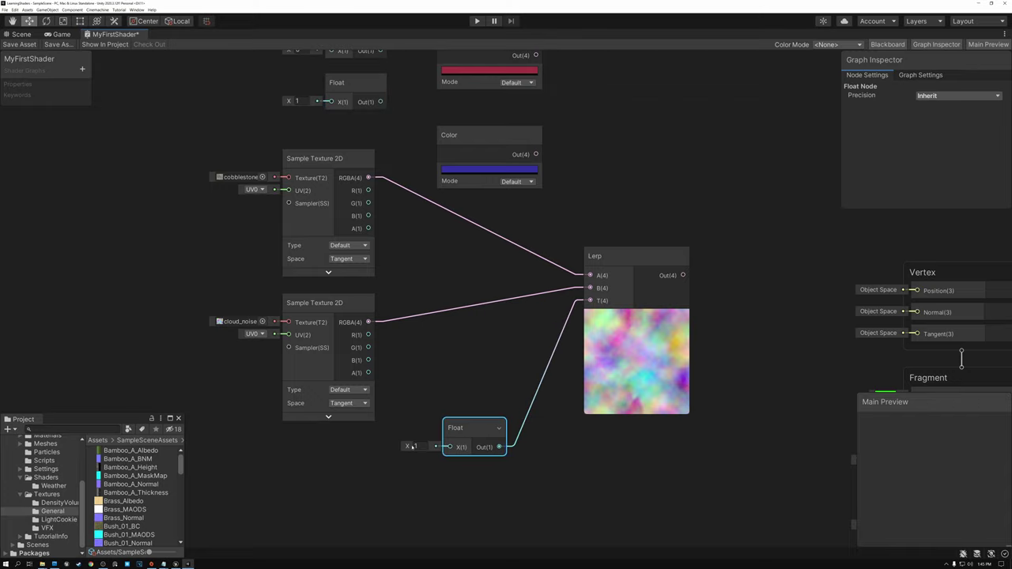
Step: Expand the preview of the cloud_noise Sample Texture 2D node to compare it with the Lerp's preview, and collapse it again
{"action": "left_click", "coordinate": [328, 395]}
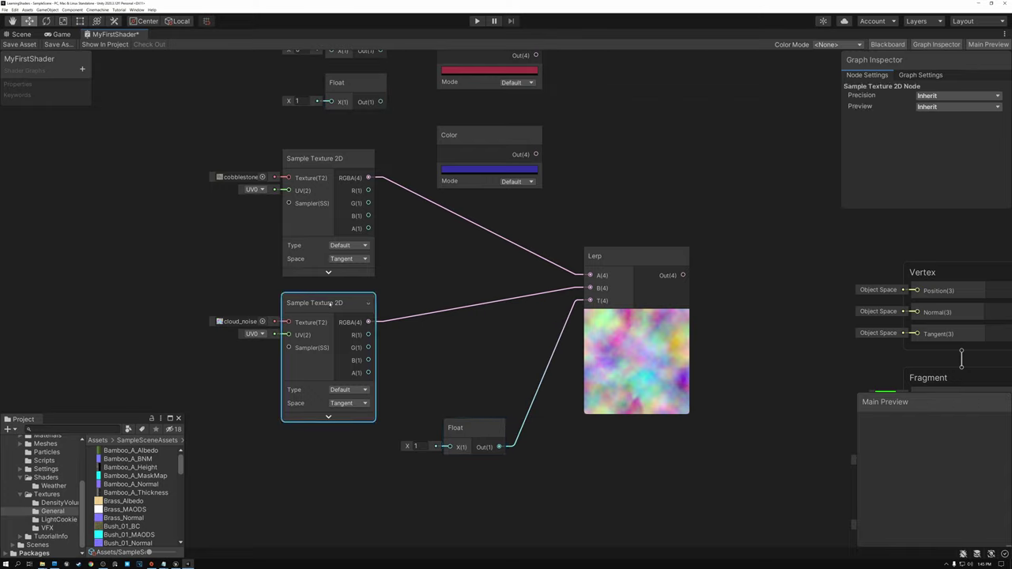
{"action": "left_click", "coordinate": [328, 417]}
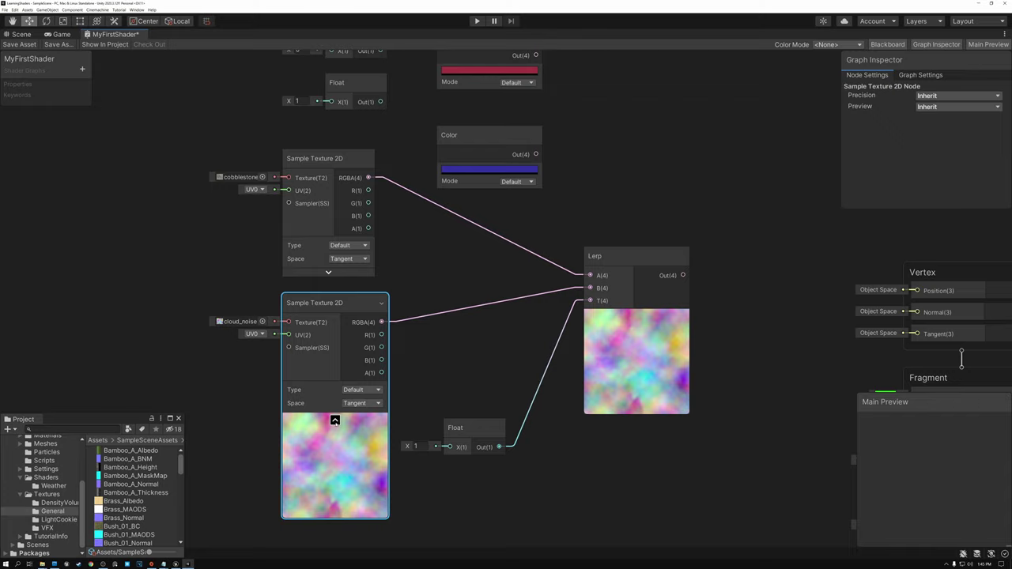
{"action": "left_click", "coordinate": [334, 420]}
Step: Set the T Float to 0 and briefly expand the cobblestone node's preview to compare it with the Lerp's preview
{"action": "left_click", "coordinate": [417, 445]}
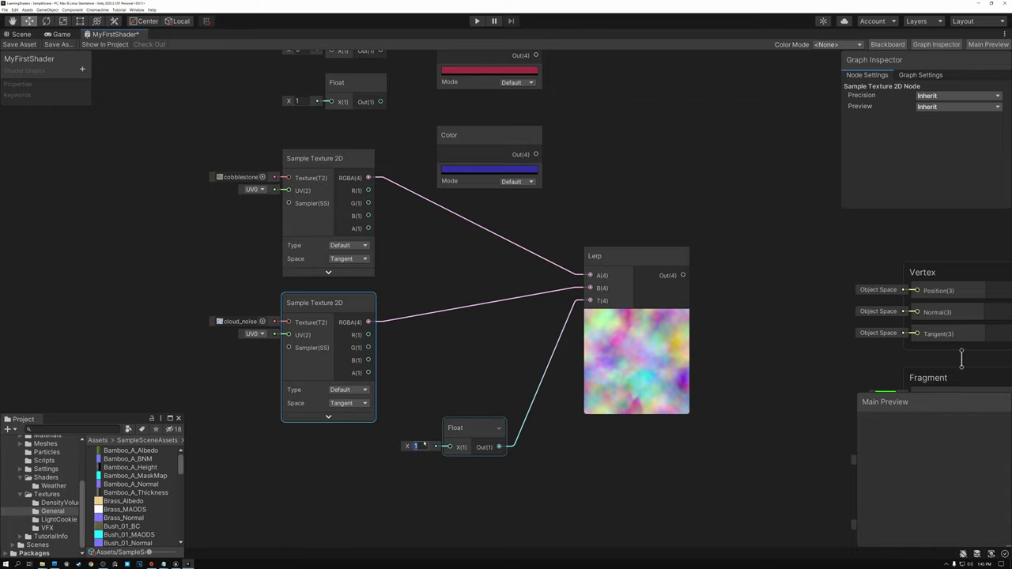
{"action": "type", "text": "0"}
{"action": "left_click", "coordinate": [624, 255]}
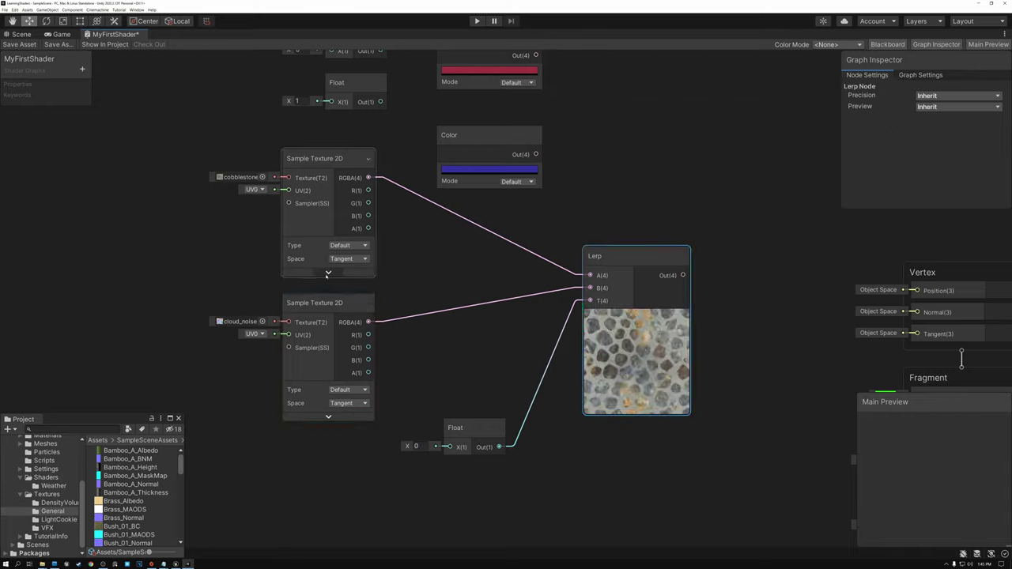
{"action": "left_click", "coordinate": [328, 272]}
{"action": "left_click", "coordinate": [334, 275]}
Step: Set the T Float to 0.5 to blend the cobblestone and cloud_noise textures equally
{"action": "left_click", "coordinate": [416, 446]}
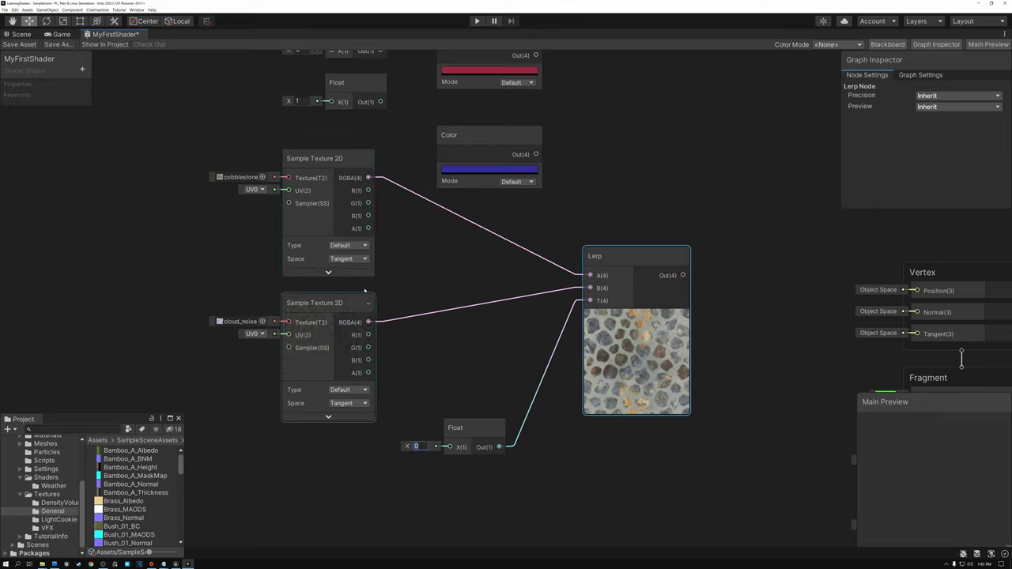
{"action": "type", "text": "0"}
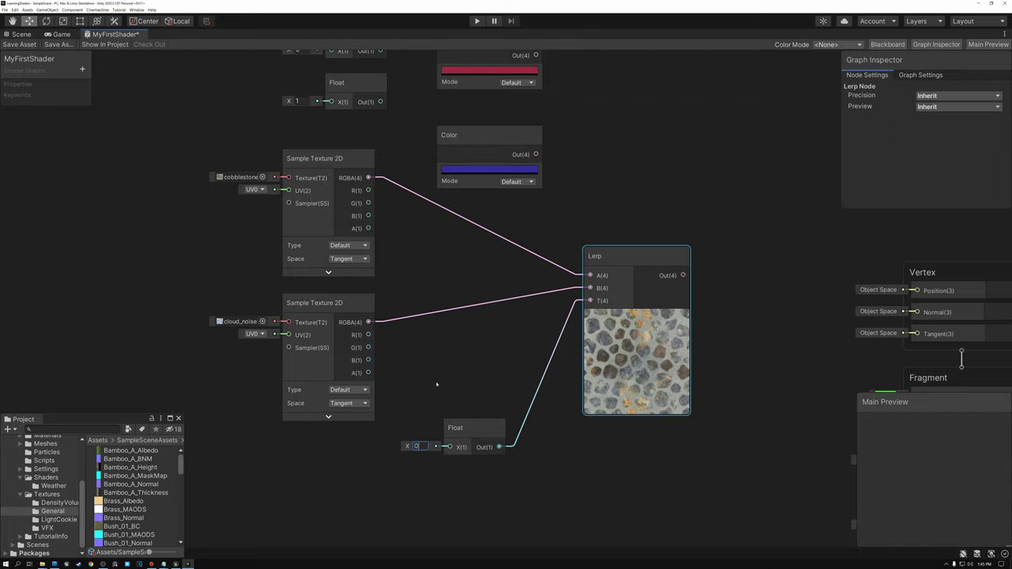
{"action": "type", "text": ".5"}
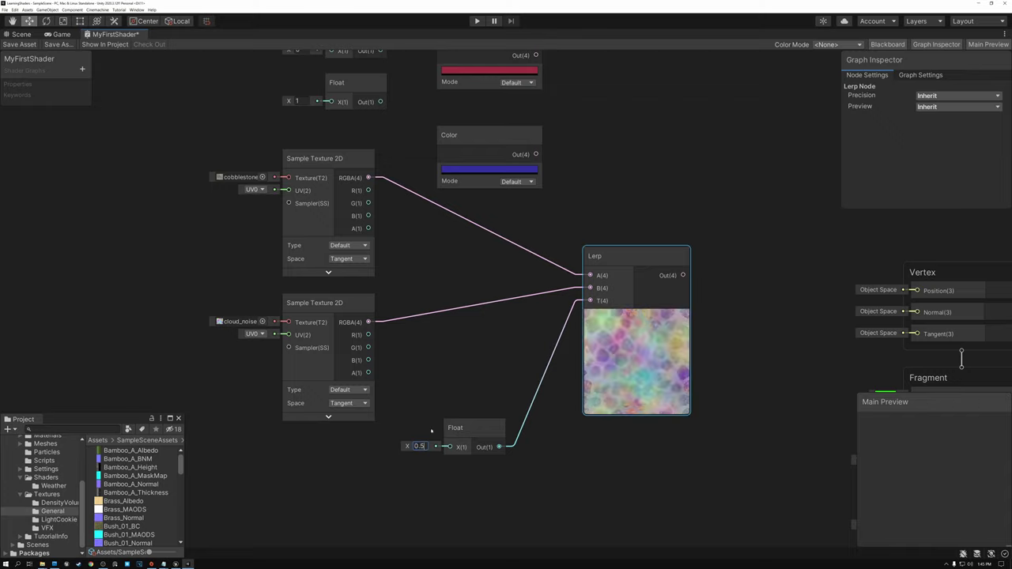
Step: Move the T Float directly below the cloud_noise texture node and bring the Lerp node closer to the texture nodes
{"action": "left_click_drag", "start_coordinate": [472, 431], "coordinate": [341, 449]}
{"action": "left_click_drag", "start_coordinate": [628, 361], "coordinate": [497, 343]}
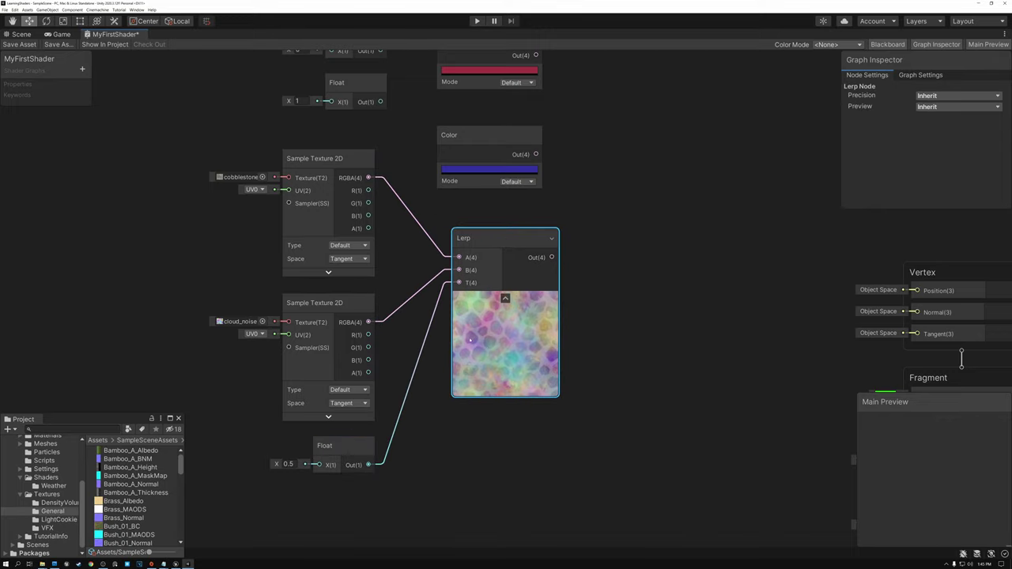
{"action": "left_click", "coordinate": [320, 308]}
{"action": "left_click", "coordinate": [325, 167]}
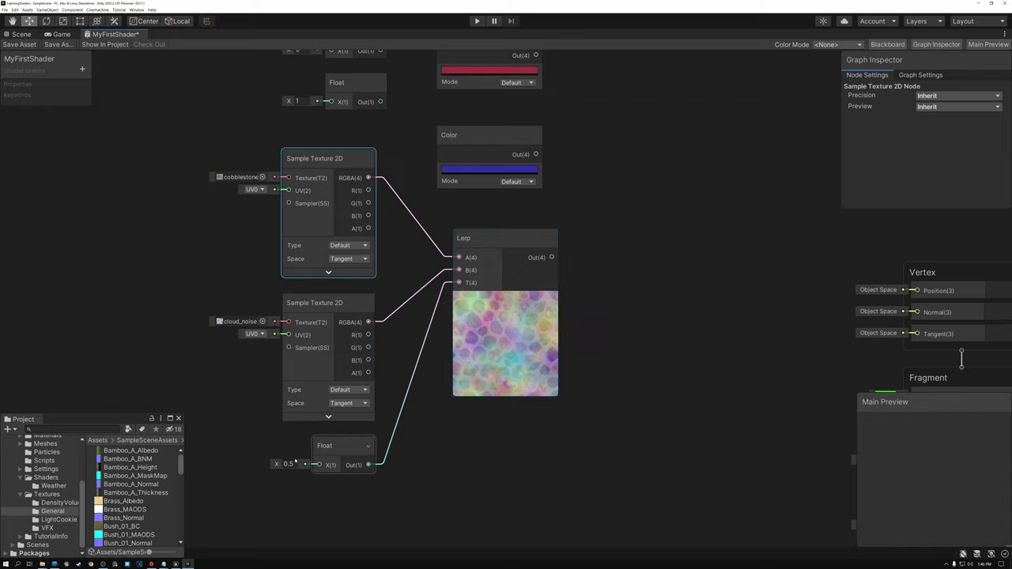
Step: Test the Lerp's texture blend with the T Float at 0 and at the out-of-range value 2
{"action": "left_click", "coordinate": [289, 464]}
{"action": "type", "text": "0"}
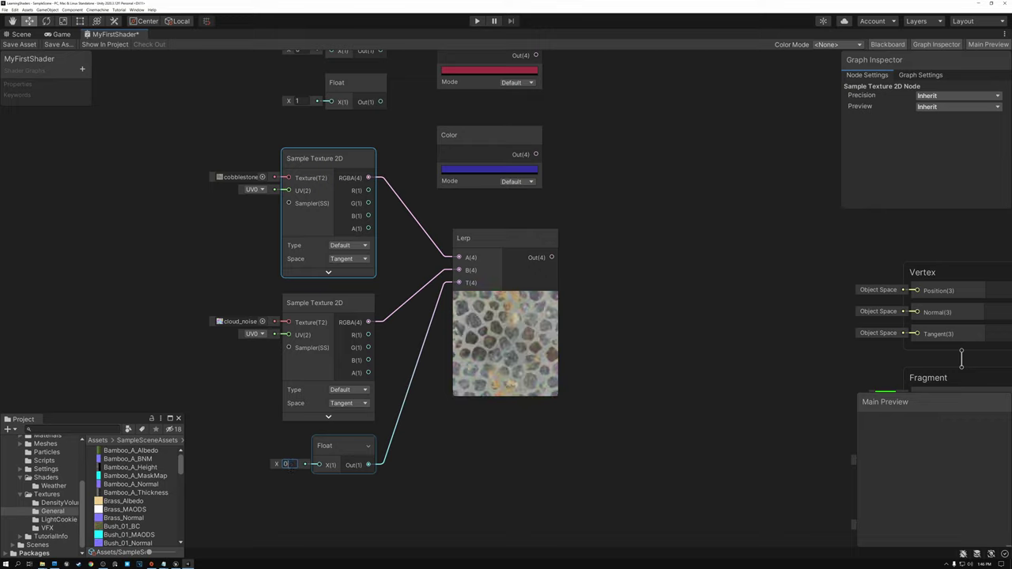
{"action": "key", "text": "BackSpace"}
{"action": "type", "text": "2"}
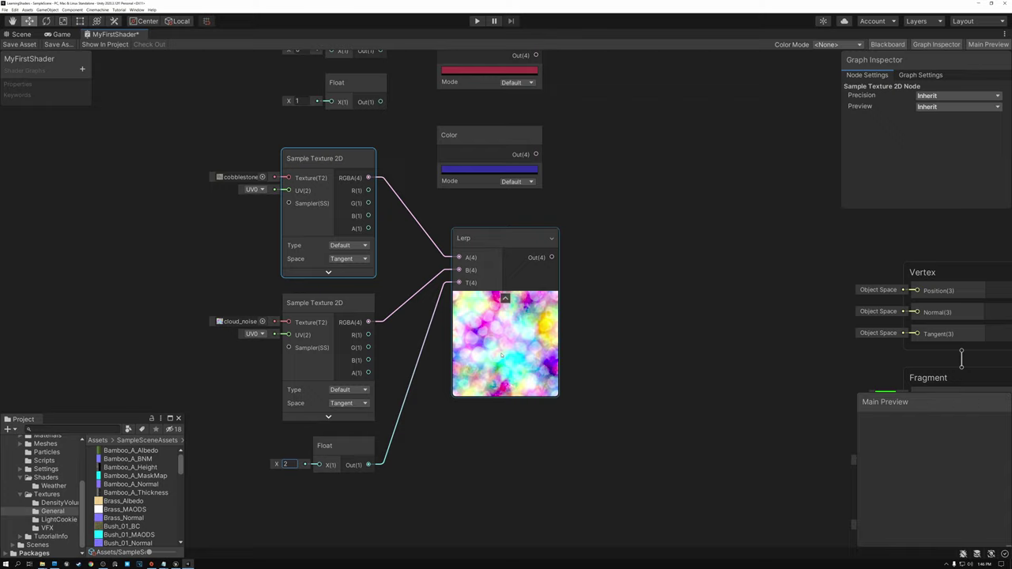
{"action": "left_click", "coordinate": [331, 364]}
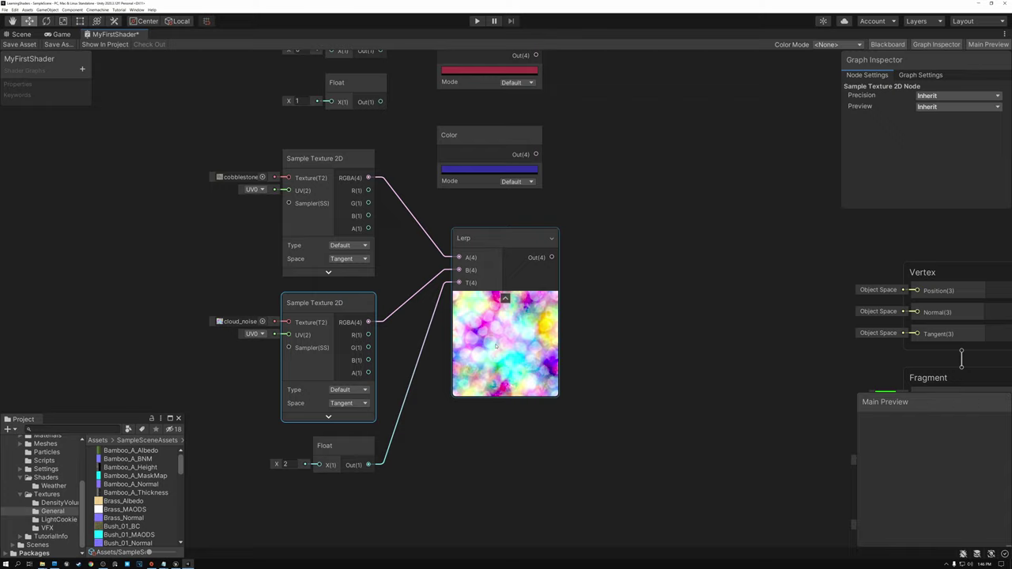
Step: Set the T Float to -1 to test the Lerp with a negative blend value
{"action": "left_click", "coordinate": [285, 464]}
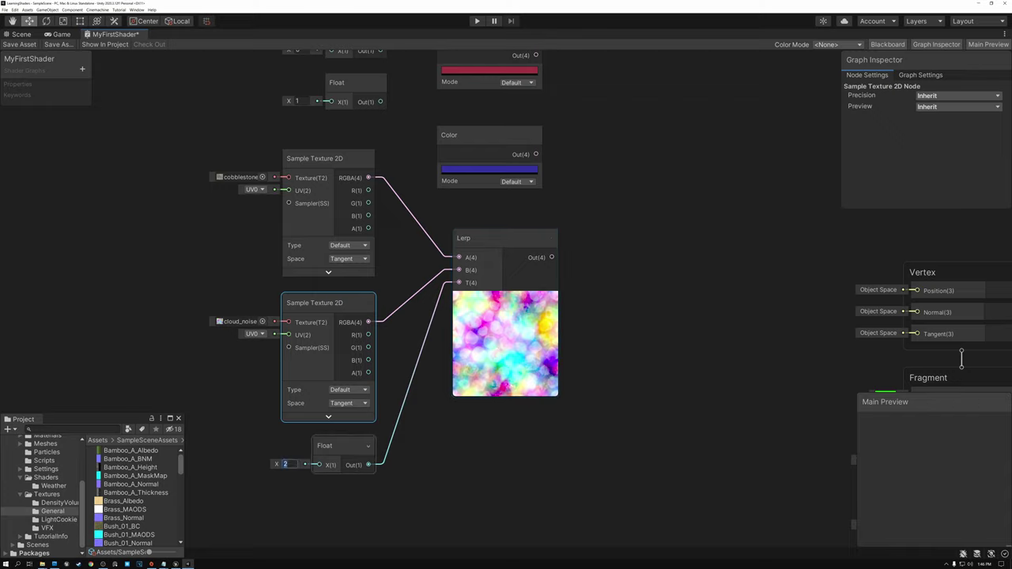
{"action": "type", "text": "0.1"}
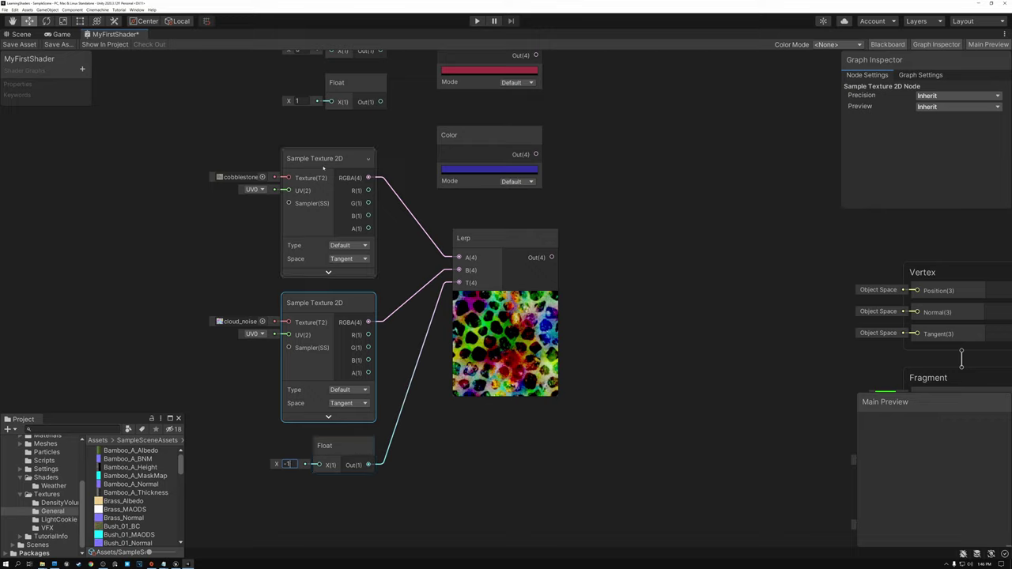
{"action": "left_click", "coordinate": [317, 162]}
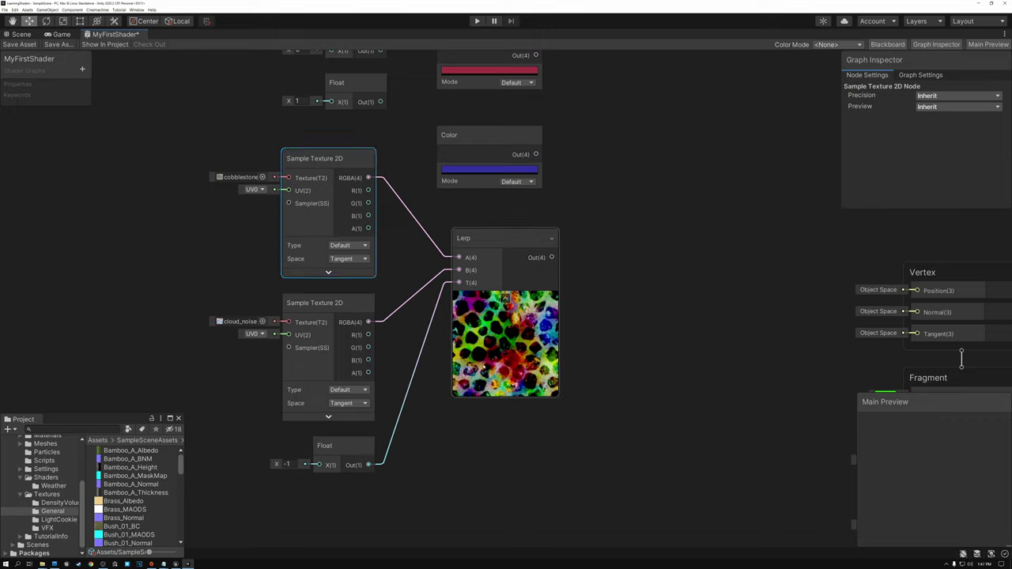
{"action": "left_click", "coordinate": [325, 305]}
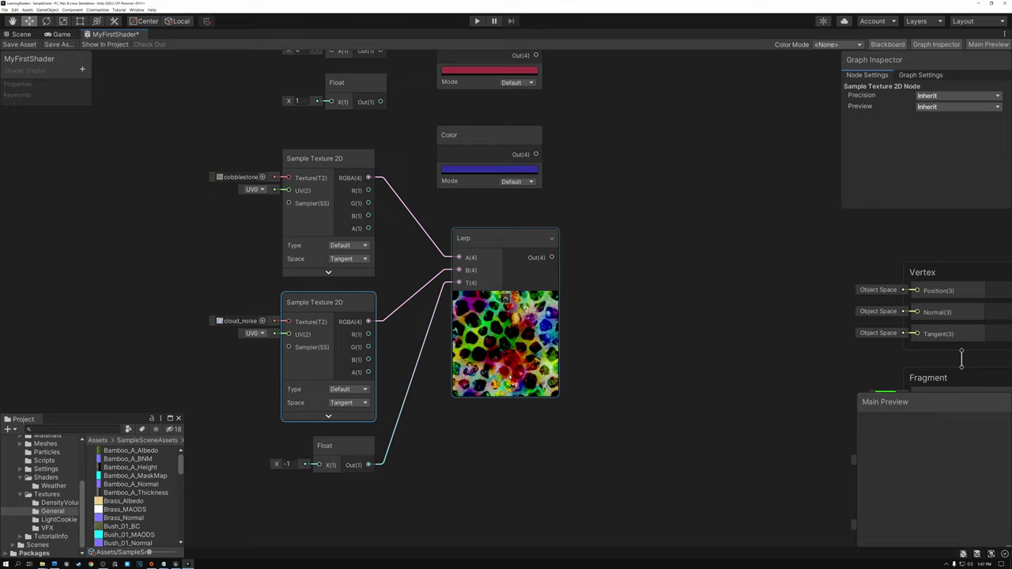
Step: Move the Lerp node slightly farther away from the two Sample Texture 2D nodes
{"action": "left_click_drag", "start_coordinate": [535, 257], "coordinate": [587, 268]}
{"action": "left_click", "coordinate": [324, 266]}
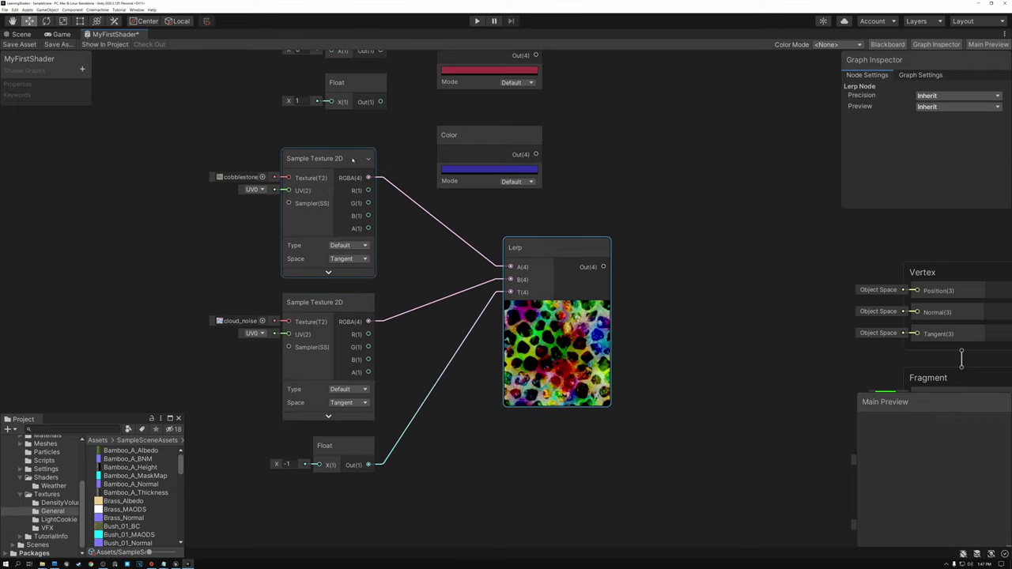
{"action": "left_click", "coordinate": [328, 347]}
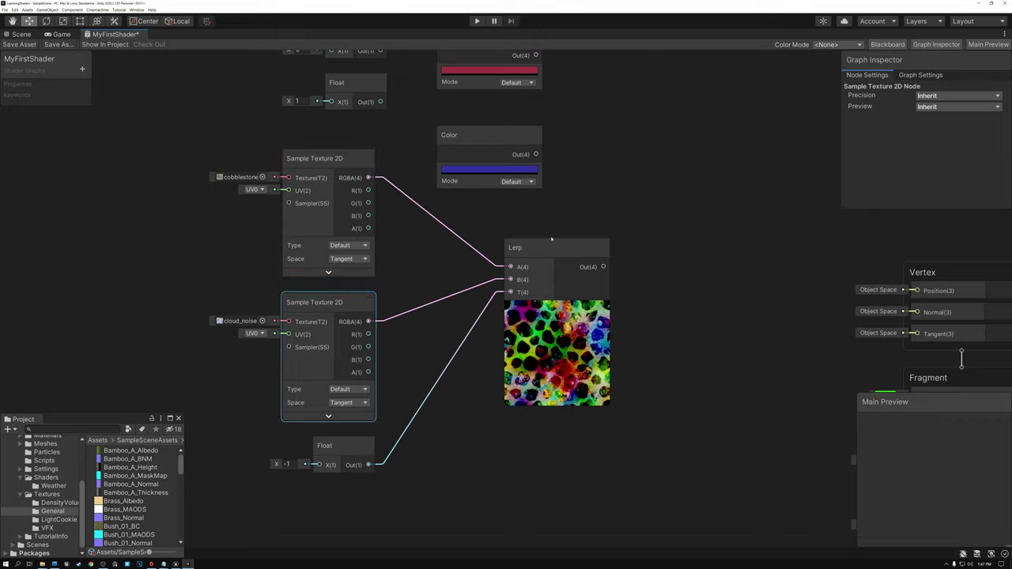
Step: Set the T Float feeding the Lerp to 1
{"action": "left_click", "coordinate": [286, 464]}
{"action": "type", "text": "0"}
{"action": "key", "text": "BackSpace"}
{"action": "type", "text": "1"}
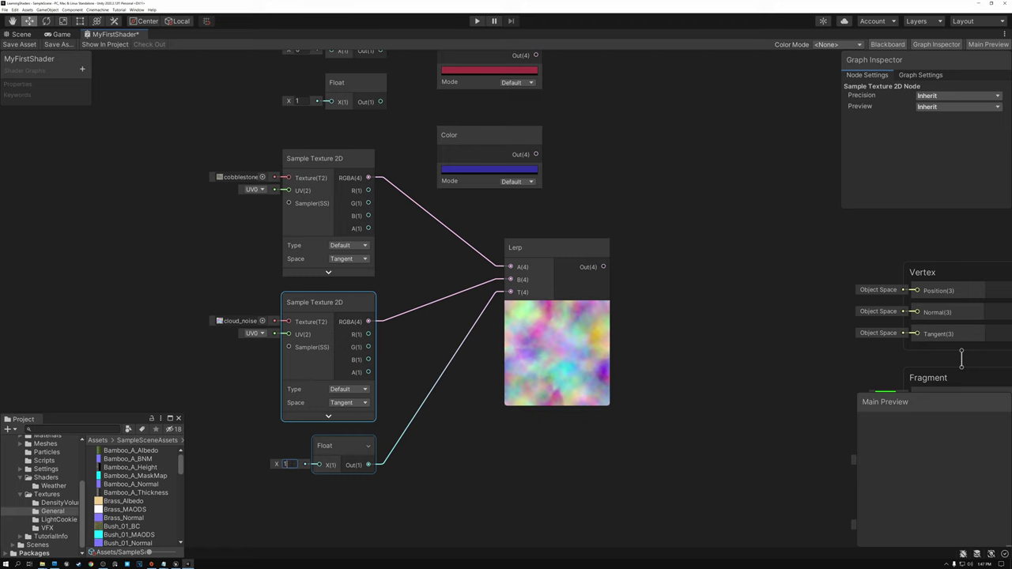
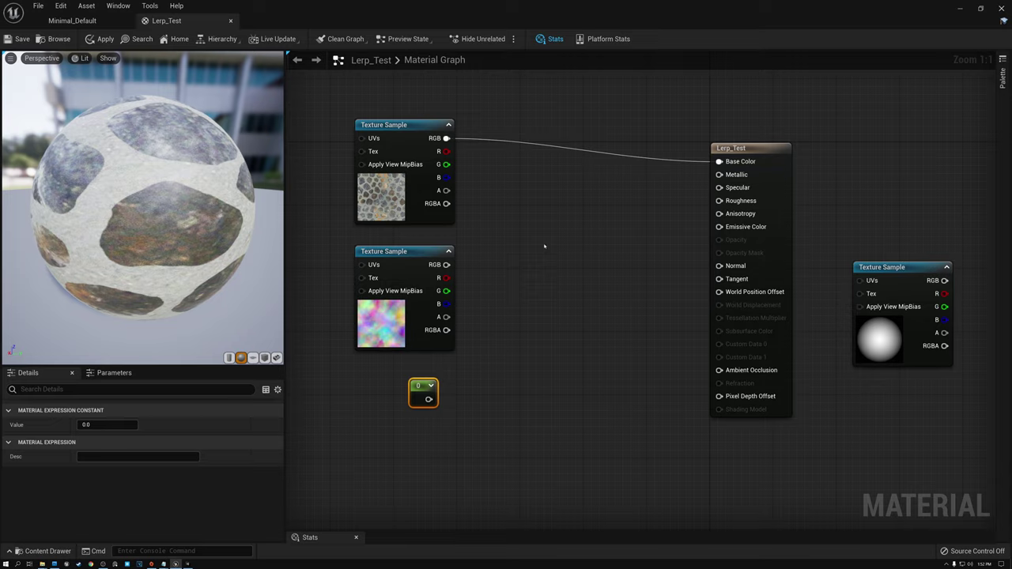
Step: In Unreal Engine's Lerp_Test material graph, add a LinearInterpolate node between the Texture Samples and the material output node
{"action": "right_click", "coordinate": [544, 242]}
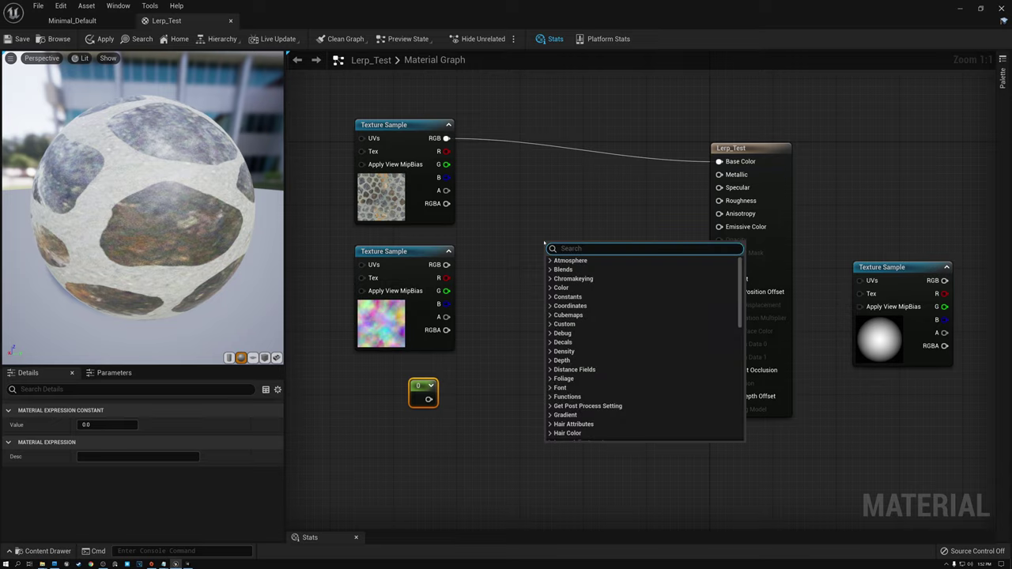
{"action": "type", "text": "lerp"}
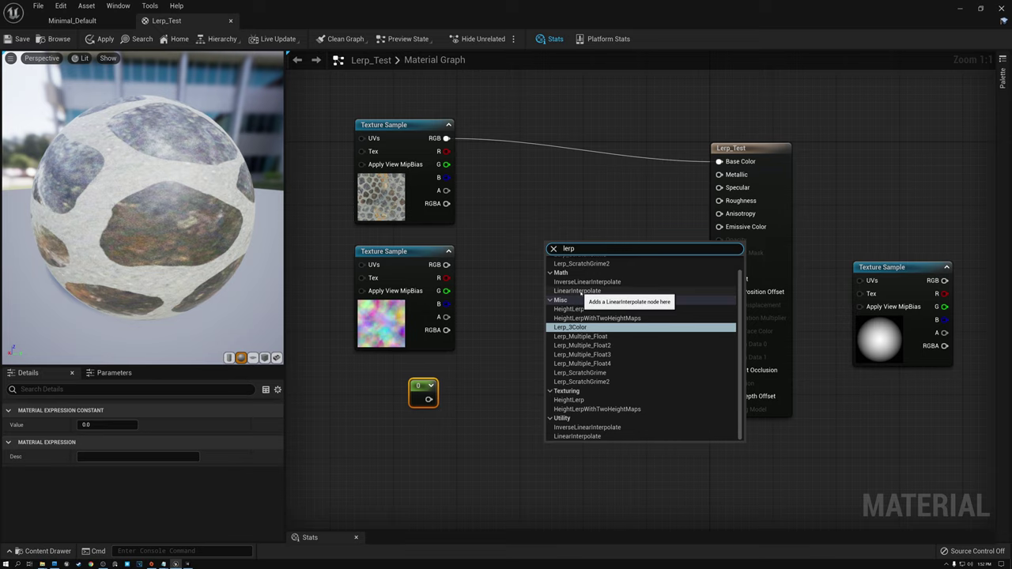
{"action": "left_click", "coordinate": [576, 291]}
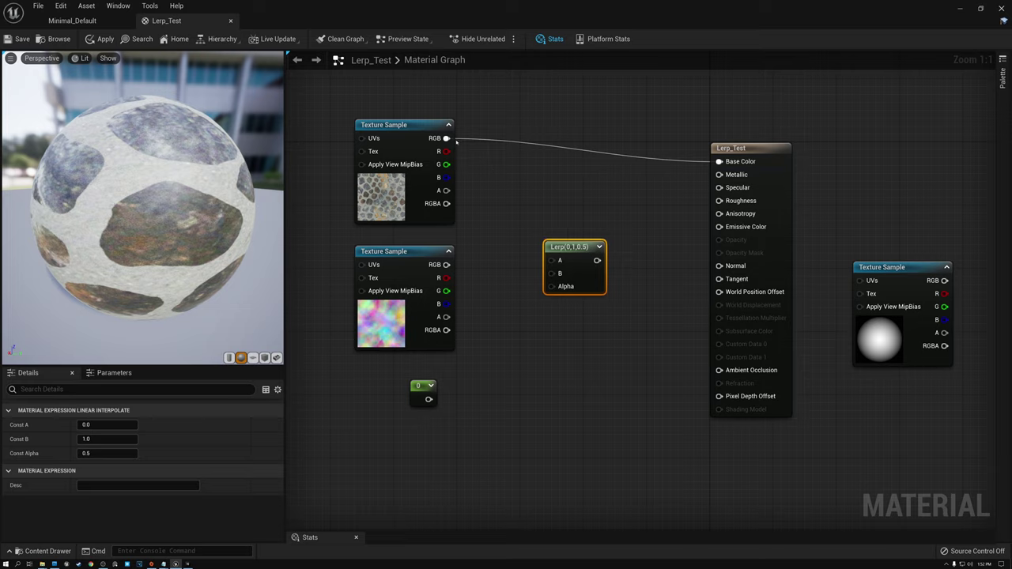
Step: Connect the cobblestone RGB to the Lerp's A, the colourful noise RGB to B, the constant to Alpha, and the Lerp output to Base Color
{"action": "left_click_drag", "start_coordinate": [446, 138], "coordinate": [552, 261]}
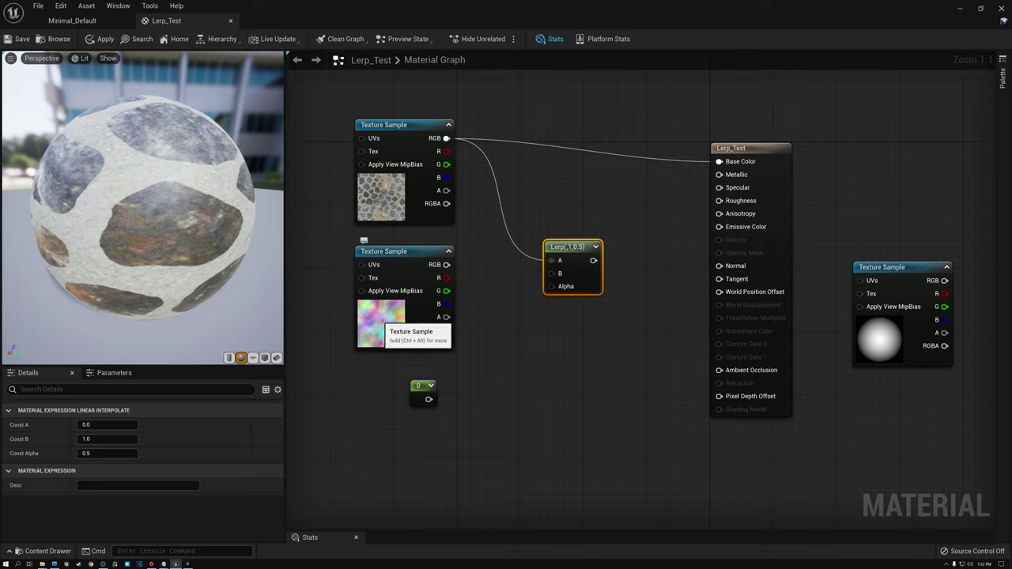
{"action": "left_click_drag", "start_coordinate": [446, 265], "coordinate": [552, 274]}
{"action": "left_click_drag", "start_coordinate": [427, 399], "coordinate": [551, 286]}
{"action": "left_click_drag", "start_coordinate": [591, 260], "coordinate": [717, 161]}
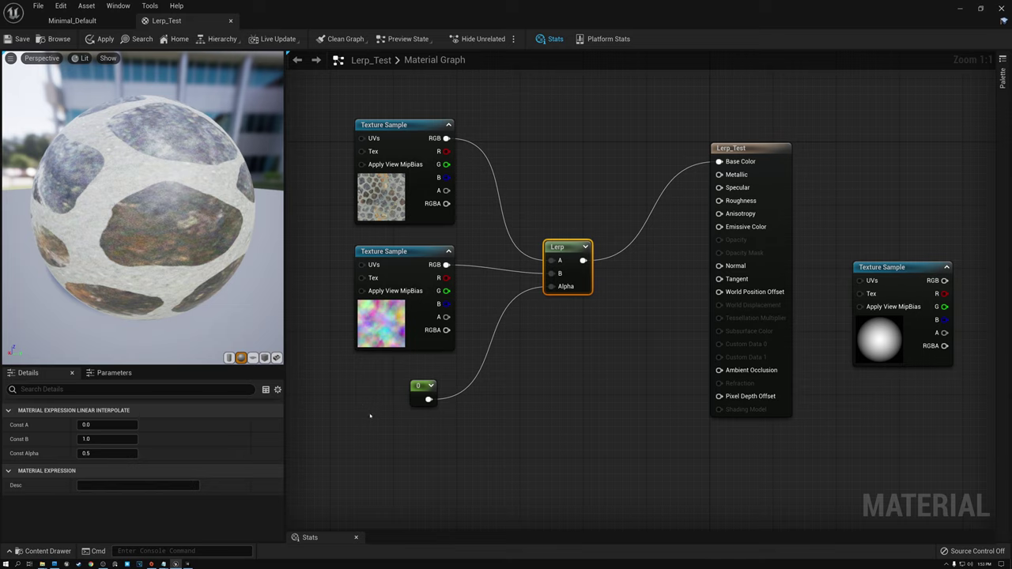
Step: Set the constant feeding the Lerp's Alpha to 1
{"action": "left_click", "coordinate": [420, 387]}
{"action": "left_click_drag", "start_coordinate": [155, 213], "coordinate": [277, 220]}
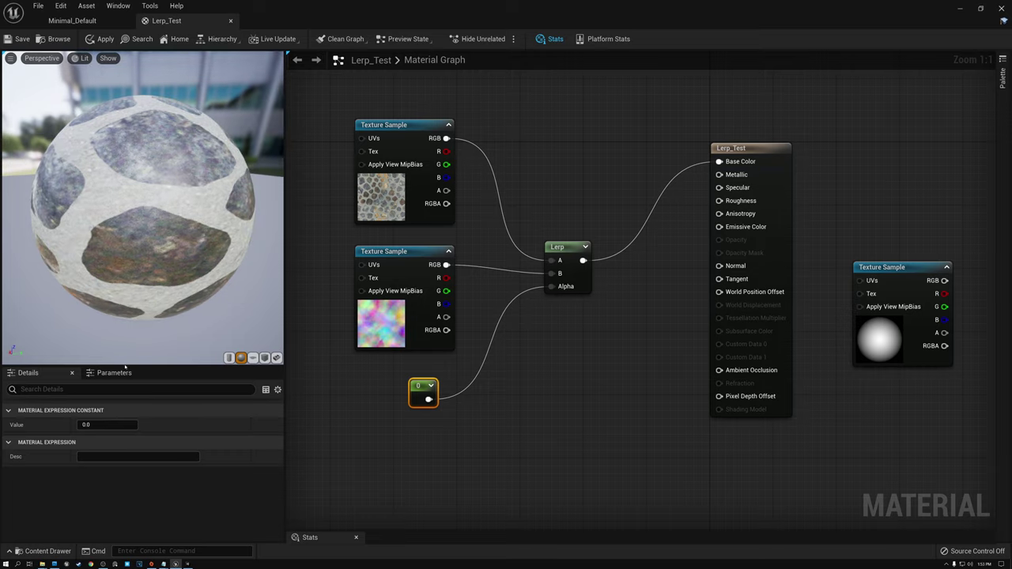
{"action": "left_click", "coordinate": [107, 424]}
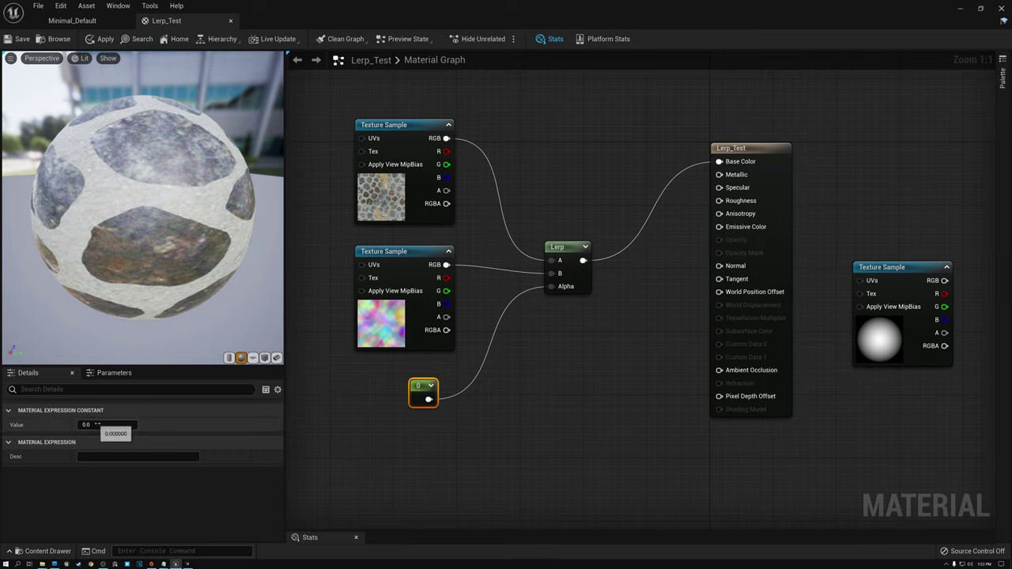
{"action": "type", "text": "1"}
{"action": "key", "text": "Return"}
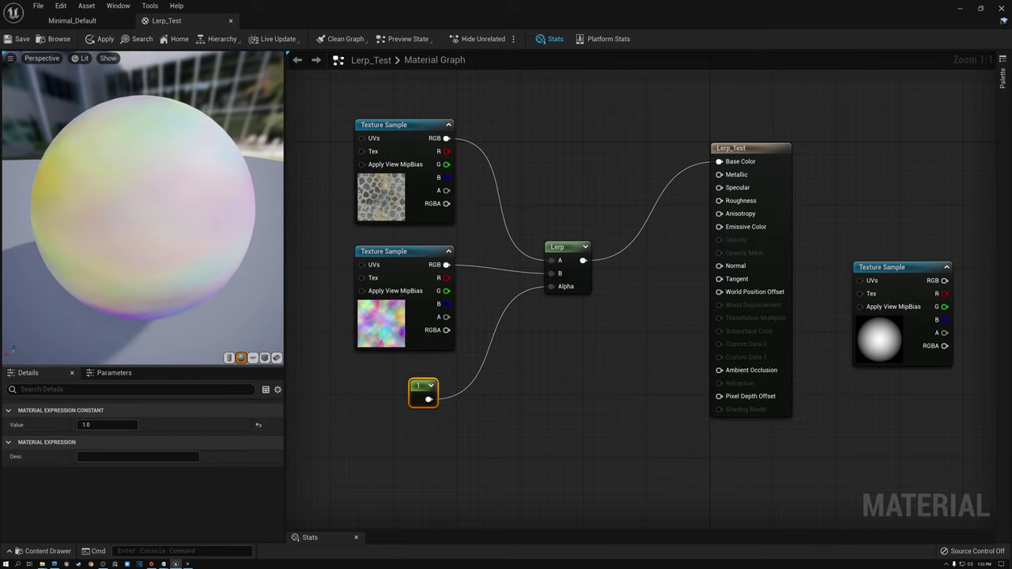
Step: Set the constant feeding the Lerp's Alpha to 0.5
{"action": "left_click", "coordinate": [103, 425]}
{"action": "type", "text": "0.5"}
{"action": "key", "text": "Return"}
Step: Switch the material's preview mesh to a cube and frame the whole cube in the preview
{"action": "left_click_drag", "start_coordinate": [181, 202], "coordinate": [210, 224]}
{"action": "left_click", "coordinate": [264, 357]}
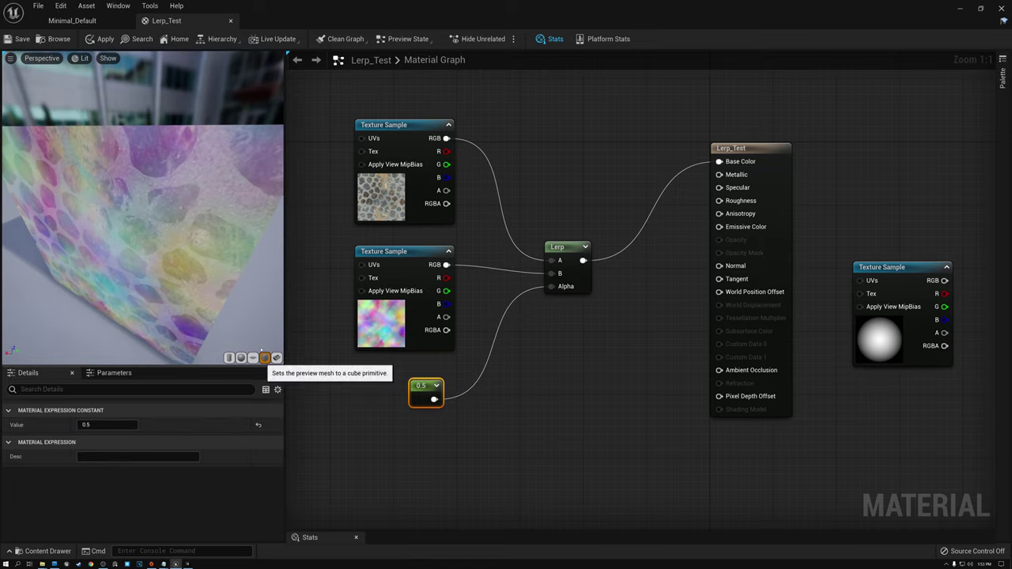
{"action": "left_click_drag", "start_coordinate": [150, 209], "coordinate": [155, 239]}
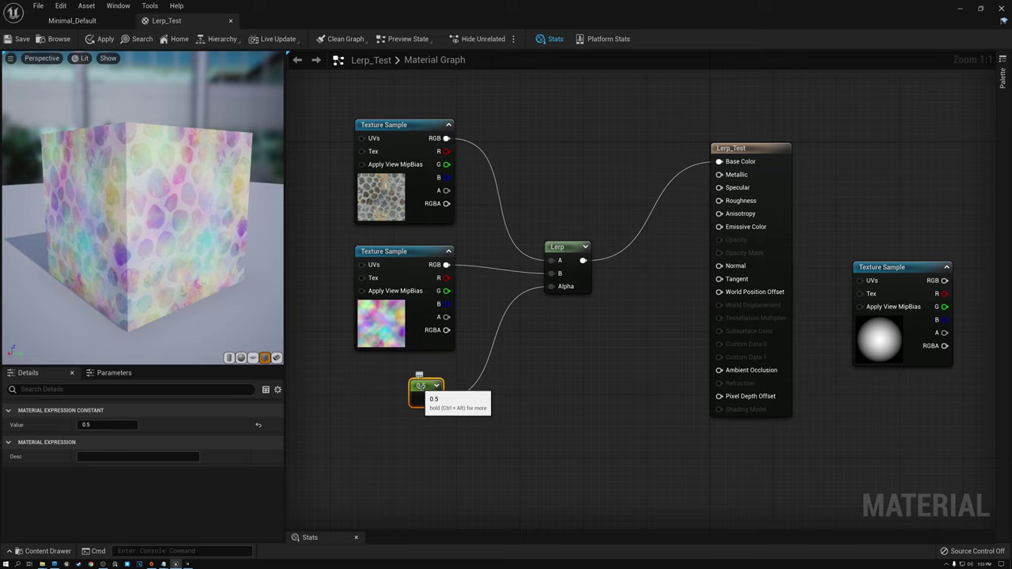
Step: Move the 0.5 constant nearer the Lerp and place the rain_drop_gradient Texture Sample below the other two texture nodes
{"action": "left_click_drag", "start_coordinate": [419, 377], "coordinate": [427, 369]}
{"action": "left_click_drag", "start_coordinate": [902, 267], "coordinate": [509, 361]}
{"action": "left_click", "coordinate": [387, 392]}
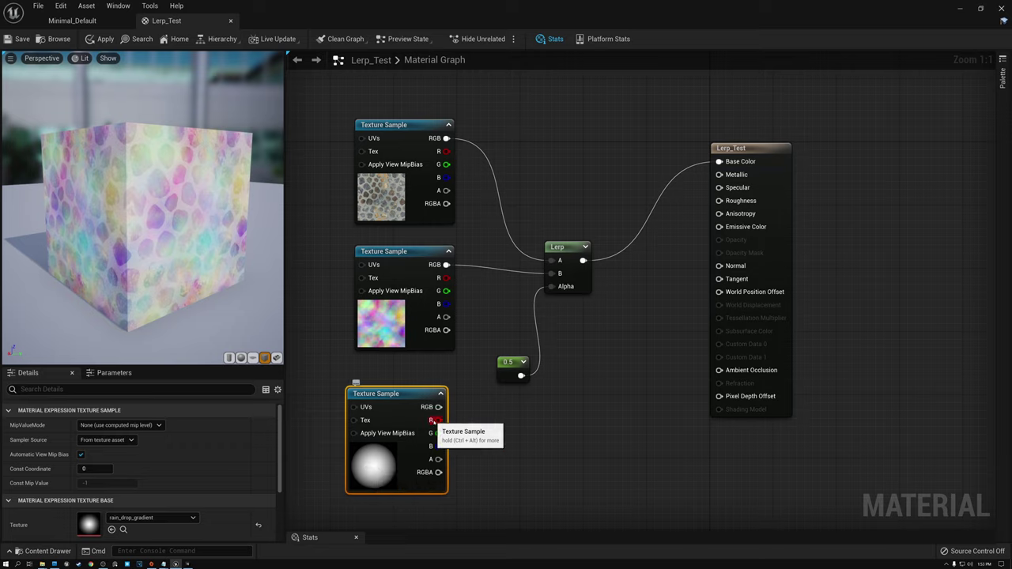
Step: Connect the rain_drop_gradient texture's R output to the Lerp's Alpha and move the disconnected 0.5 constant clear of the wires
{"action": "left_click_drag", "start_coordinate": [431, 419], "coordinate": [551, 292]}
{"action": "left_click_drag", "start_coordinate": [509, 364], "coordinate": [574, 402]}
{"action": "left_click_drag", "start_coordinate": [189, 177], "coordinate": [207, 240]}
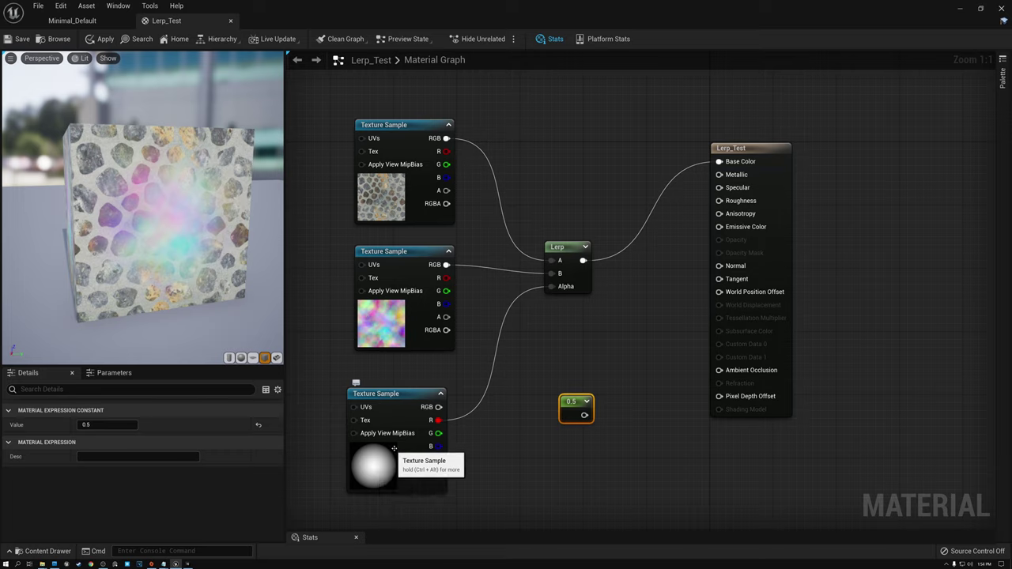
{"action": "left_click_drag", "start_coordinate": [141, 203], "coordinate": [63, 204]}
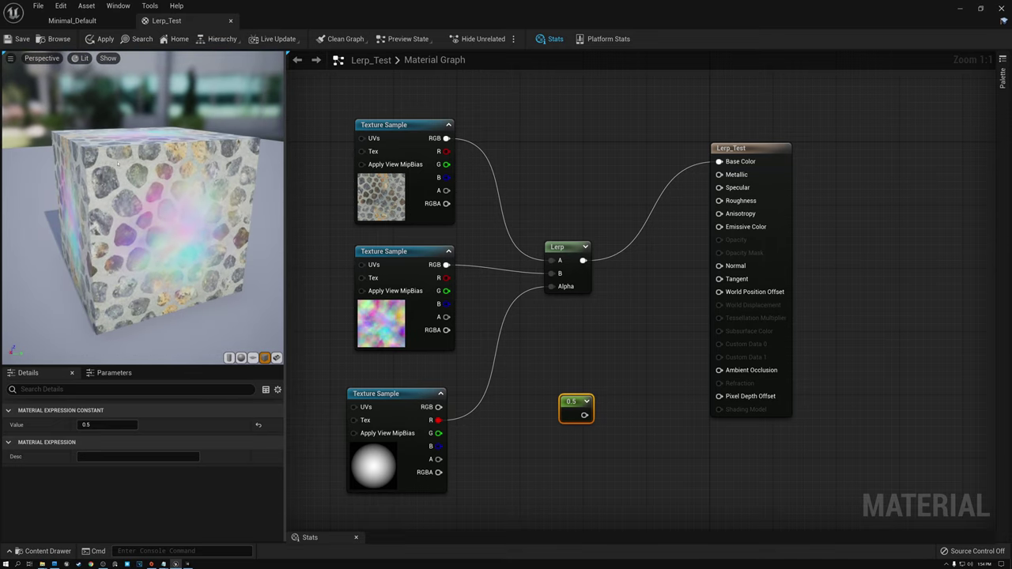
Step: Move the Lerp node up slightly, and select the cobblestone and distortion Texture Samples in turn
{"action": "mouse_move", "coordinate": [563, 253]}
{"action": "left_mouse_down"}
{"action": "mouse_move", "coordinate": [563, 234]}
{"action": "mouse_move", "coordinate": [562, 242]}
{"action": "left_mouse_up"}
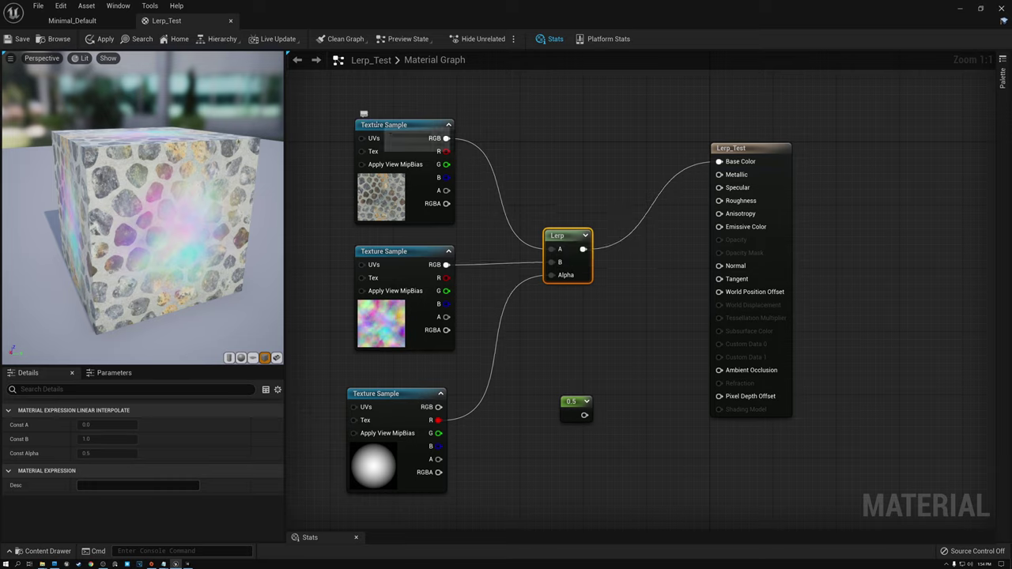
{"action": "left_click", "coordinate": [375, 124]}
{"action": "left_click", "coordinate": [409, 257]}
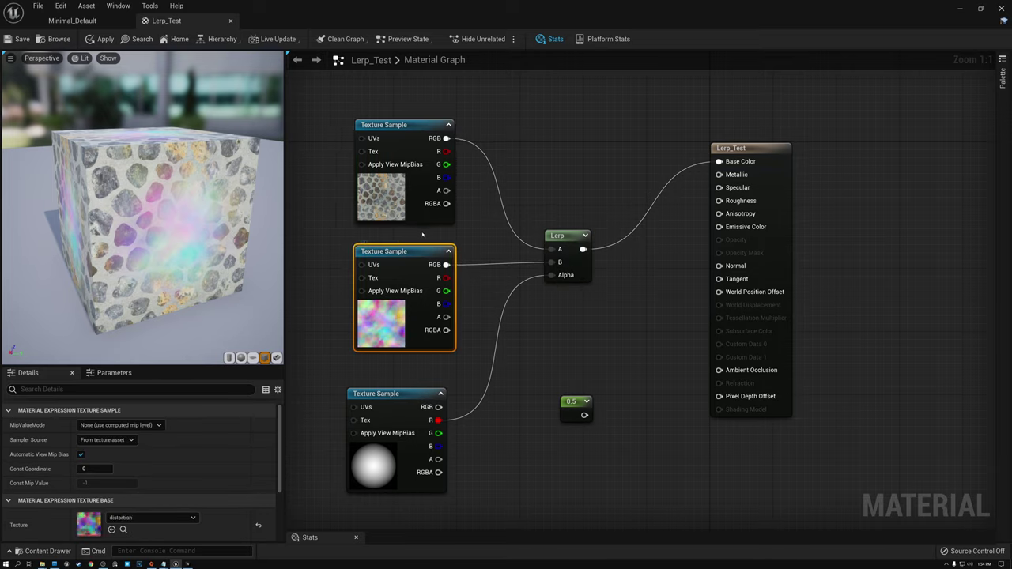
Step: Align the rain_drop_gradient Texture Sample beneath the other two texture nodes and move the disconnected 0.5 constant further aside
{"action": "left_click_drag", "start_coordinate": [573, 403], "coordinate": [611, 388]}
{"action": "mouse_move", "coordinate": [400, 395]}
{"action": "left_mouse_down"}
{"action": "mouse_move", "coordinate": [414, 387]}
{"action": "mouse_move", "coordinate": [407, 378]}
{"action": "left_mouse_up"}
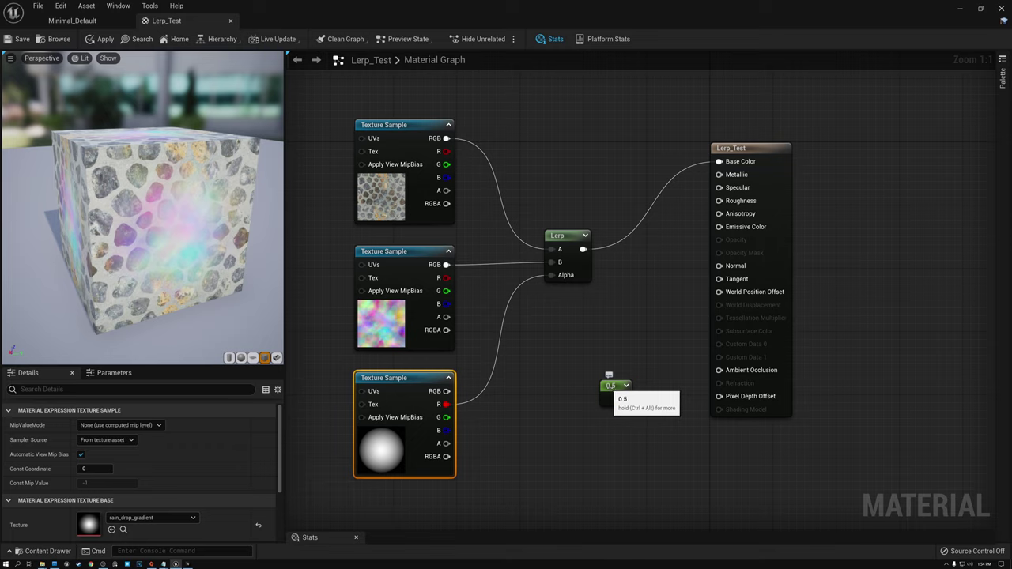
{"action": "left_click", "coordinate": [614, 389]}
{"action": "left_click", "coordinate": [402, 379]}
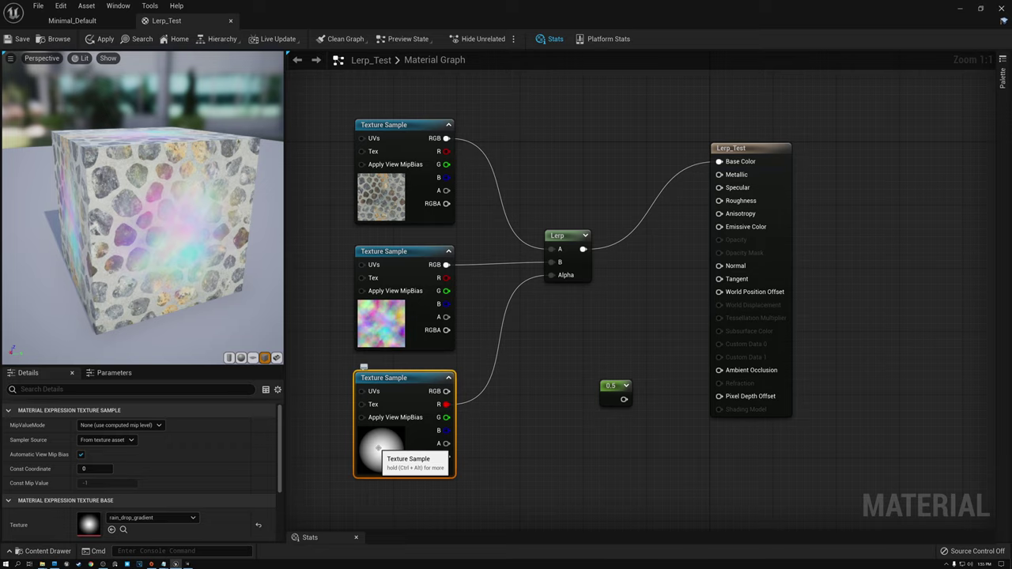
Step: Move the cobblestone Texture Sample clear of the other nodes and add a Desaturation node between it and the material output
{"action": "right_click_drag", "start_coordinate": [513, 154], "coordinate": [538, 149]}
{"action": "left_click", "coordinate": [538, 149]}
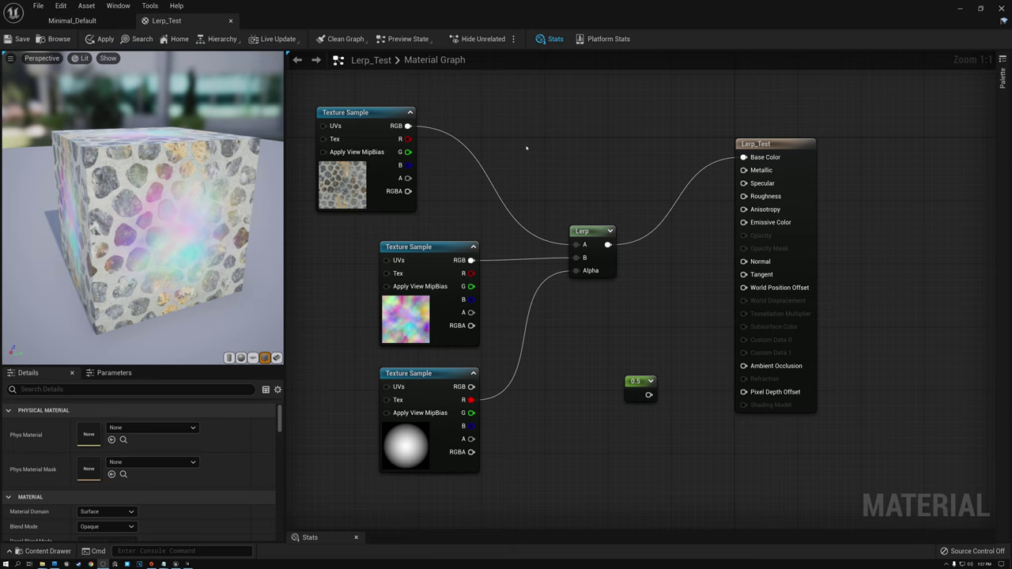
{"action": "right_click", "coordinate": [526, 135]}
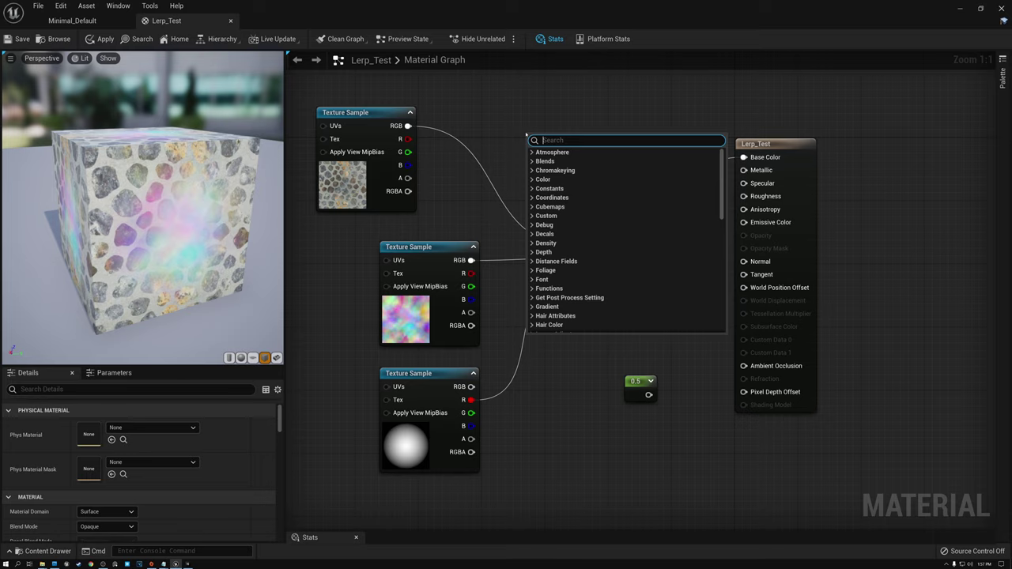
{"action": "type", "text": "des"}
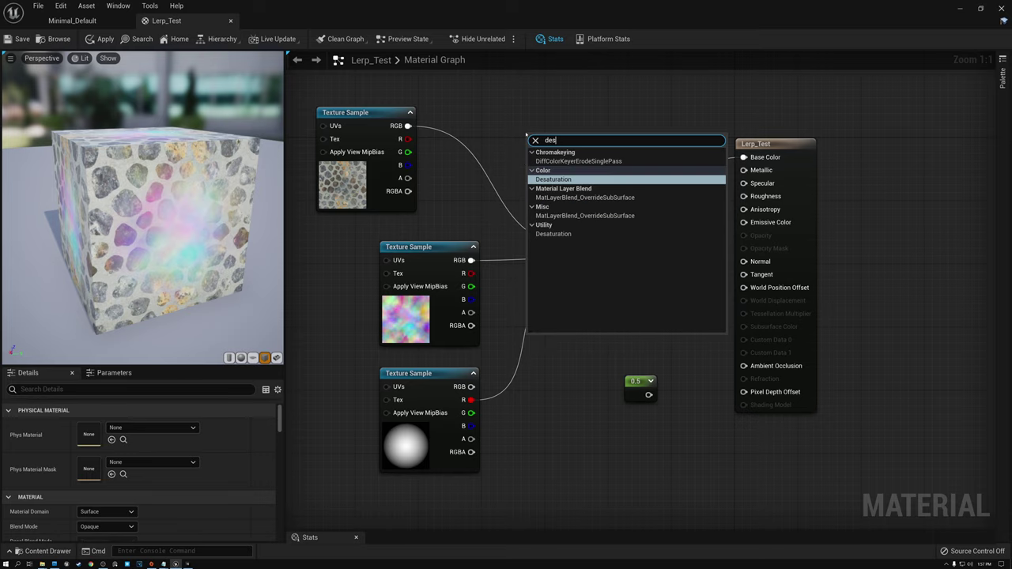
{"action": "left_click", "coordinate": [554, 180]}
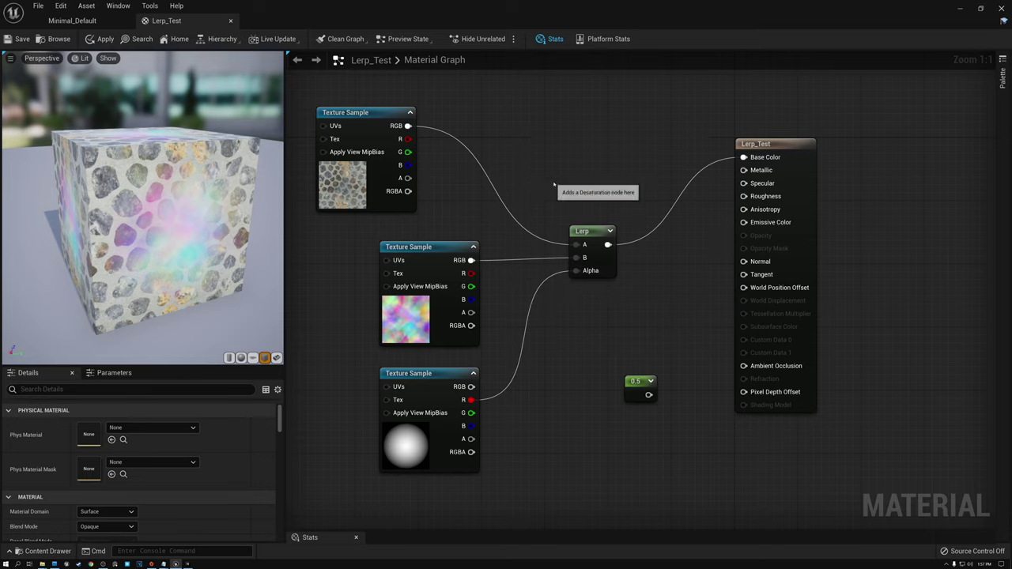
Step: Connect the cobblestone texture's RGB output through the Desaturation node to the material's Base Color
{"action": "left_click_drag", "start_coordinate": [408, 126], "coordinate": [743, 157]}
{"action": "left_click_drag", "start_coordinate": [232, 73], "coordinate": [166, 74]}
{"action": "left_click_drag", "start_coordinate": [154, 212], "coordinate": [206, 211]}
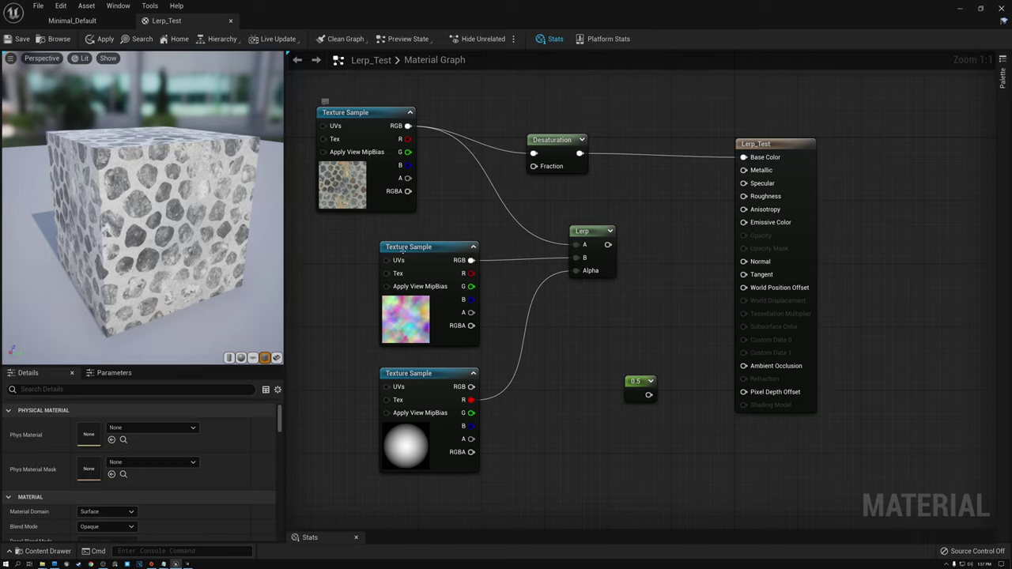
Step: Delete the distortion Texture Sample, place the Desaturation node below the cobblestone texture and connect its output to the Lerp's B input
{"action": "left_click", "coordinate": [417, 250]}
{"action": "key", "text": "Delete"}
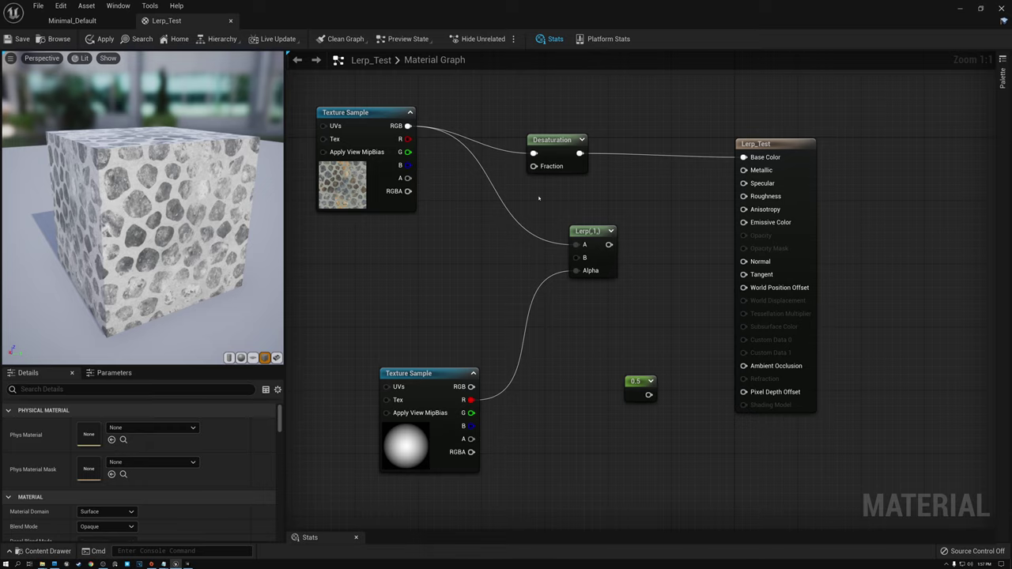
{"action": "left_click_drag", "start_coordinate": [555, 149], "coordinate": [578, 258]}
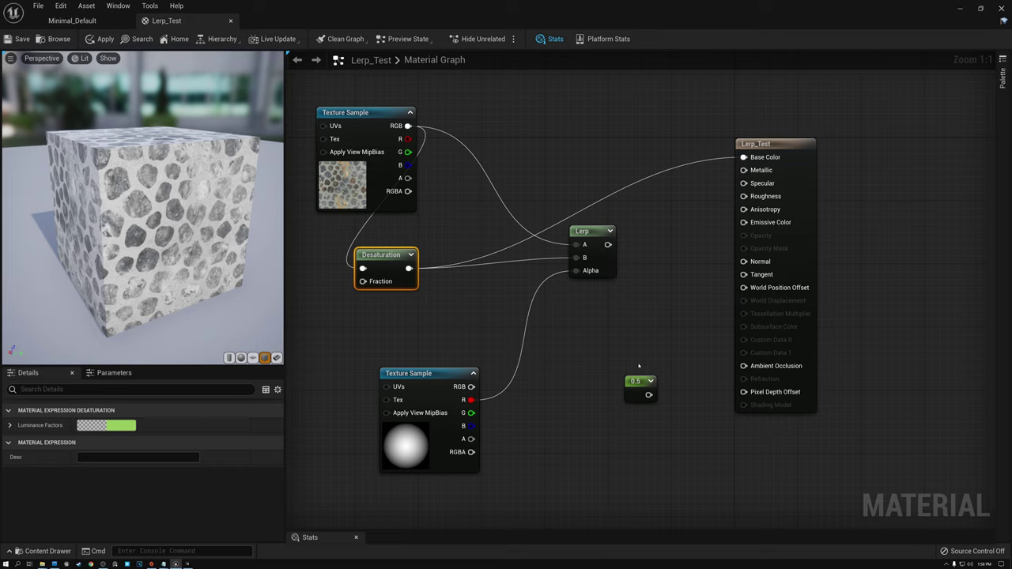
Step: Connect the 0.5 constant to the Lerp's Alpha and the Lerp to Base Color, placing the constant below the Desaturation node
{"action": "left_click_drag", "start_coordinate": [637, 383], "coordinate": [744, 158]}
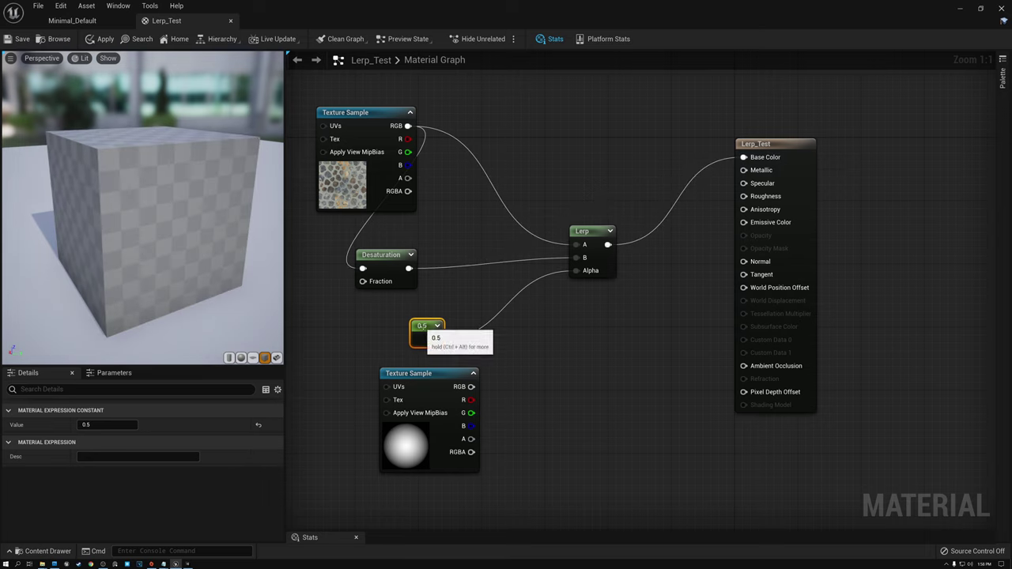
{"action": "left_click_drag", "start_coordinate": [424, 329], "coordinate": [394, 324]}
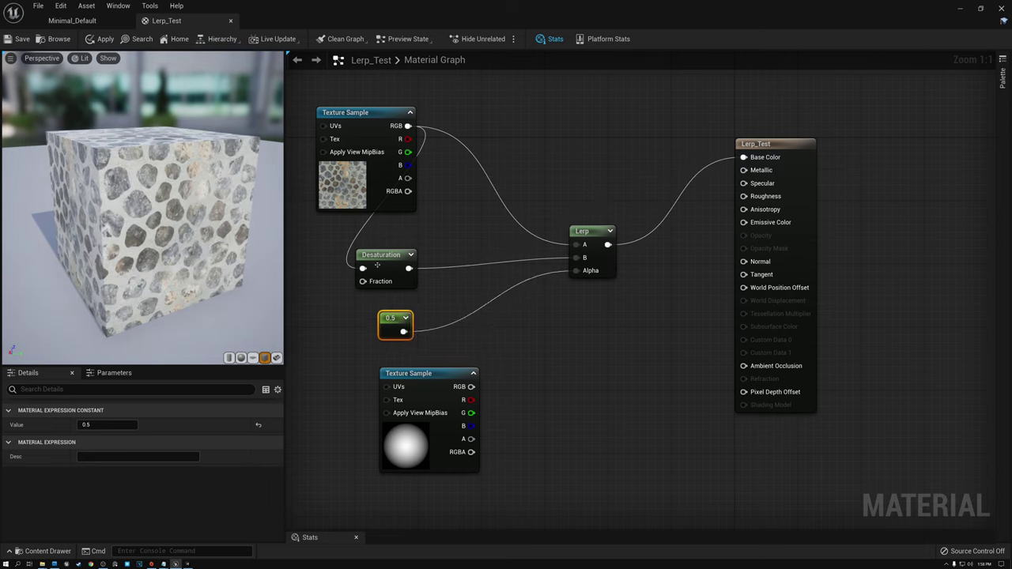
{"action": "left_click_drag", "start_coordinate": [375, 261], "coordinate": [366, 245]}
{"action": "left_click", "coordinate": [395, 319]}
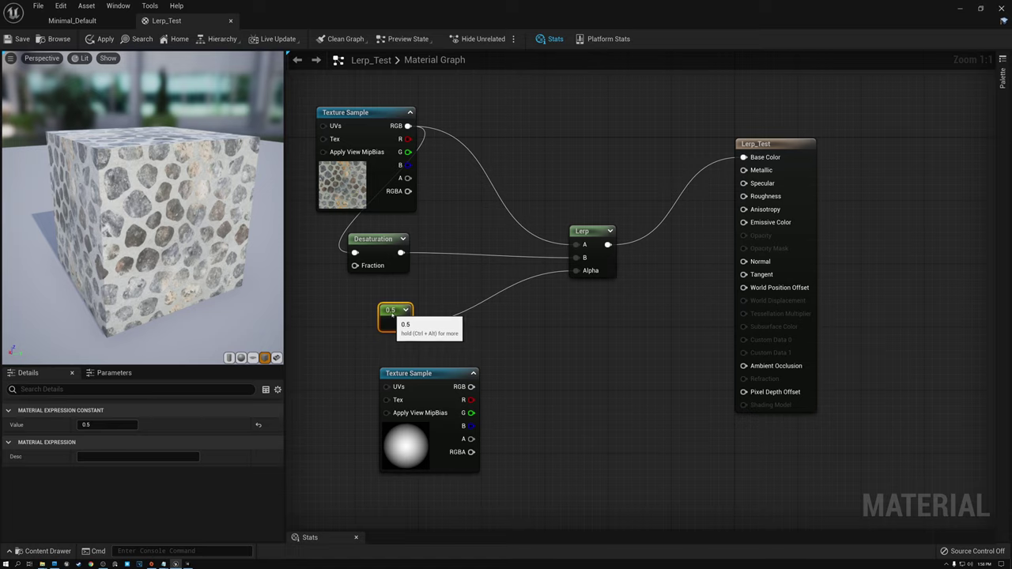
{"action": "left_click_drag", "start_coordinate": [395, 318], "coordinate": [396, 309]}
Step: Set the constant feeding the Lerp's Alpha to 1
{"action": "left_click", "coordinate": [103, 424]}
{"action": "type", "text": "1"}
{"action": "key", "text": "Return"}
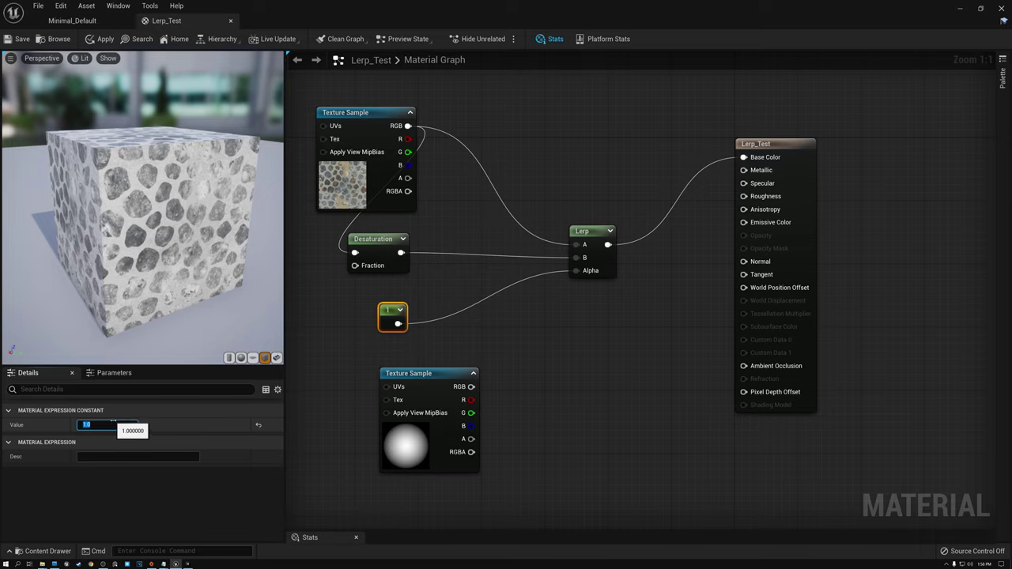
Step: Set the constant feeding the Lerp's Alpha to 0 and view the texture on the preview cube's front face
{"action": "type", "text": "0"}
{"action": "key", "text": "Return"}
{"action": "left_click_drag", "start_coordinate": [158, 197], "coordinate": [229, 197]}
Step: Space the cobblestone Texture Sample and Desaturation nodes slightly further apart, and select the Lerp's input nodes in turn
{"action": "left_click_drag", "start_coordinate": [375, 112], "coordinate": [376, 105]}
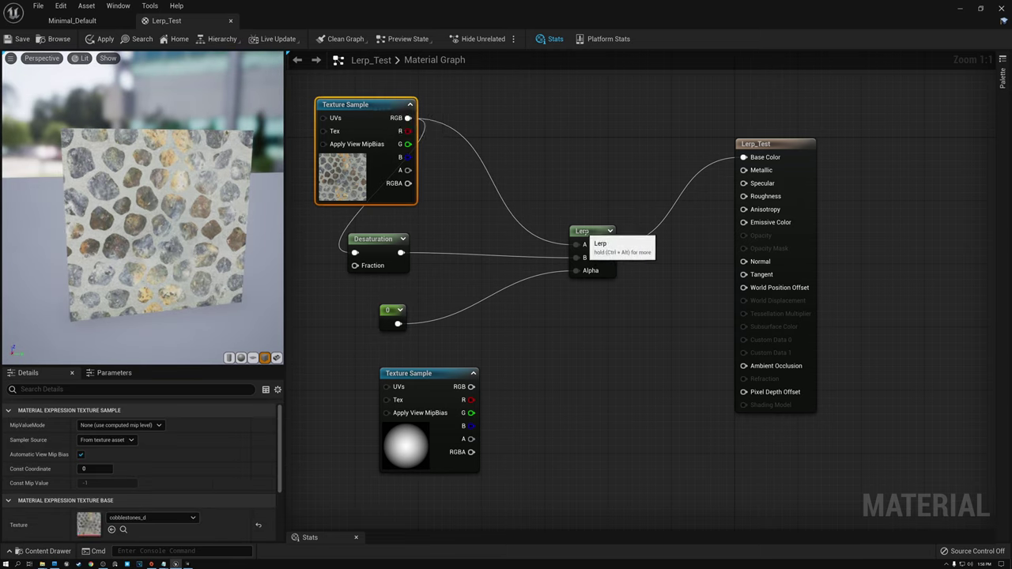
{"action": "left_click", "coordinate": [583, 245]}
{"action": "left_click_drag", "start_coordinate": [368, 241], "coordinate": [368, 249]}
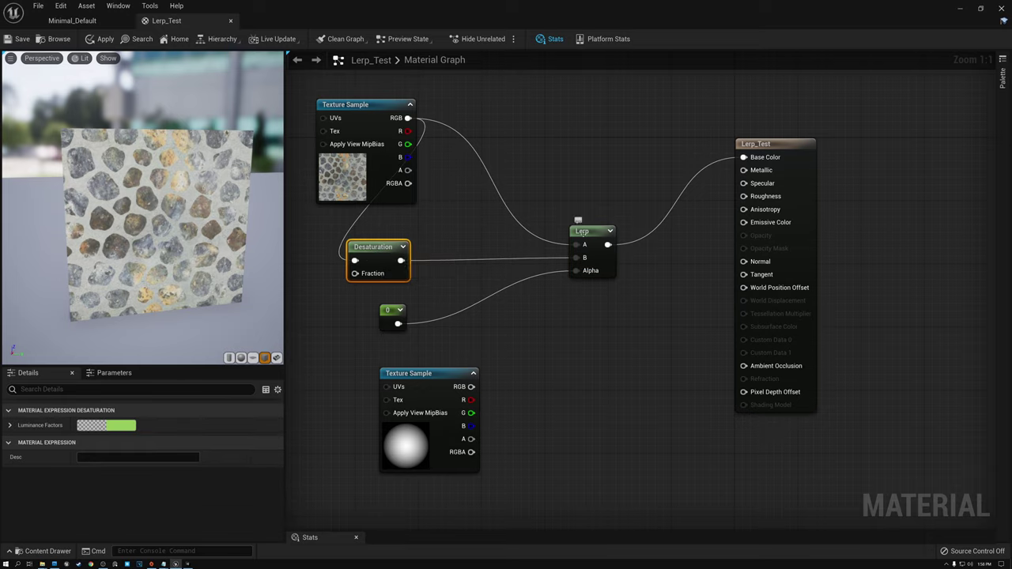
{"action": "left_click", "coordinate": [586, 252]}
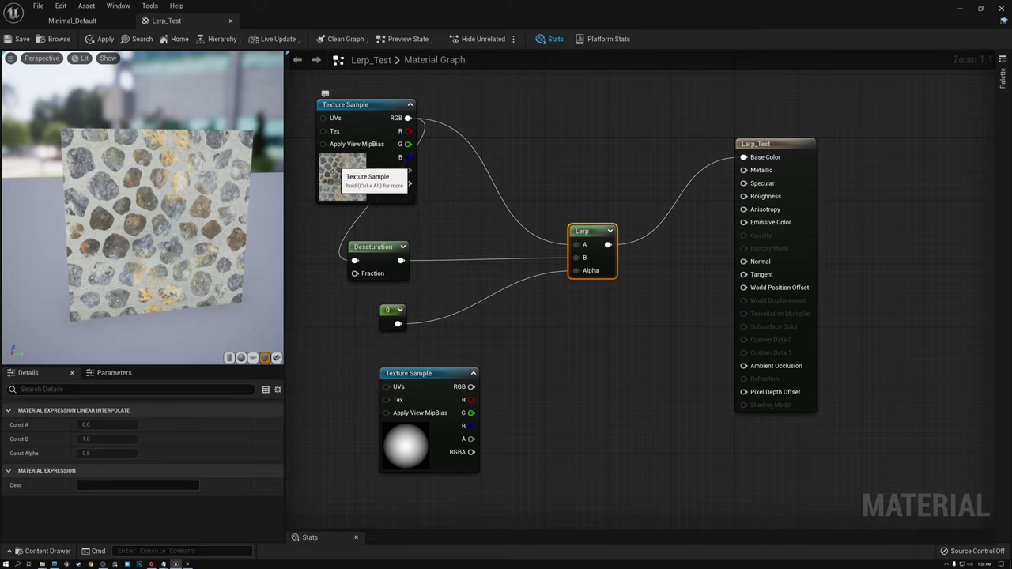
{"action": "left_click", "coordinate": [372, 247]}
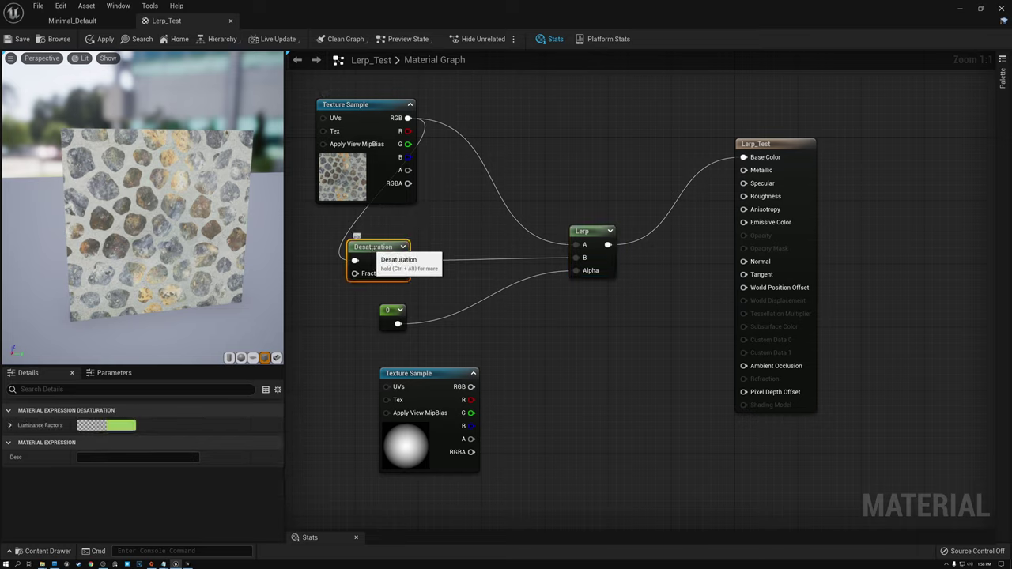
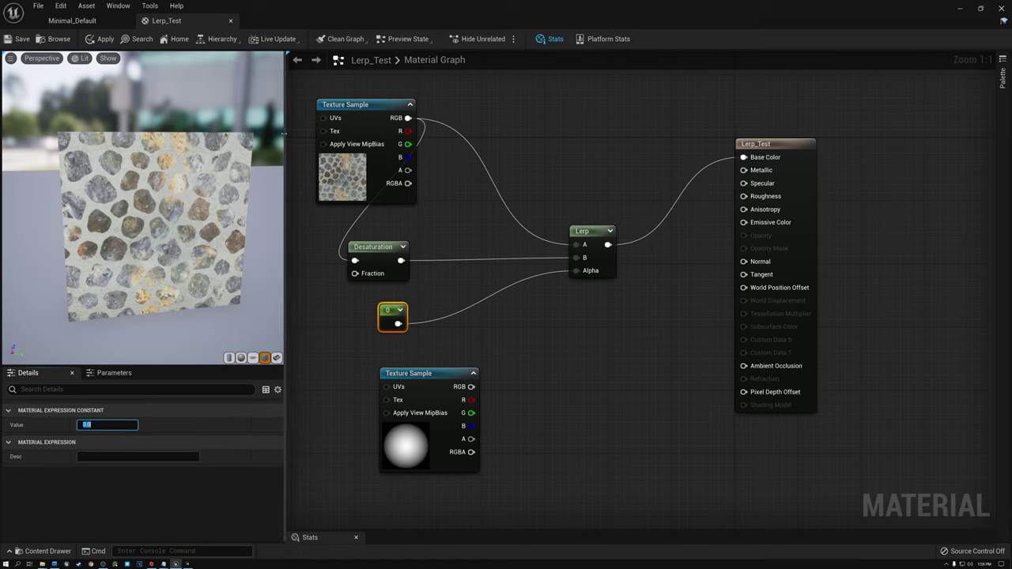
{"action": "left_click", "coordinate": [379, 246]}
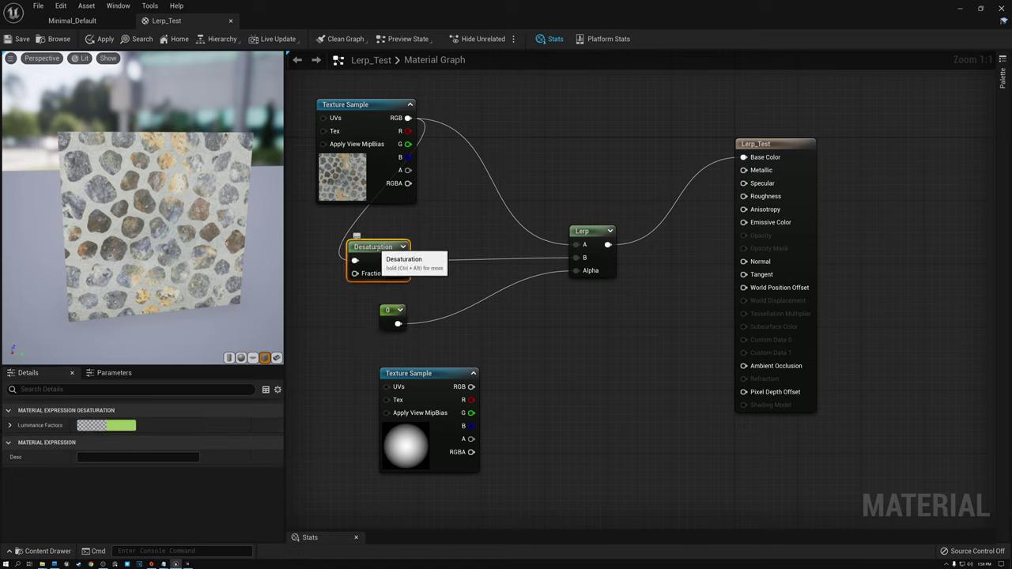
{"action": "left_click", "coordinate": [360, 105]}
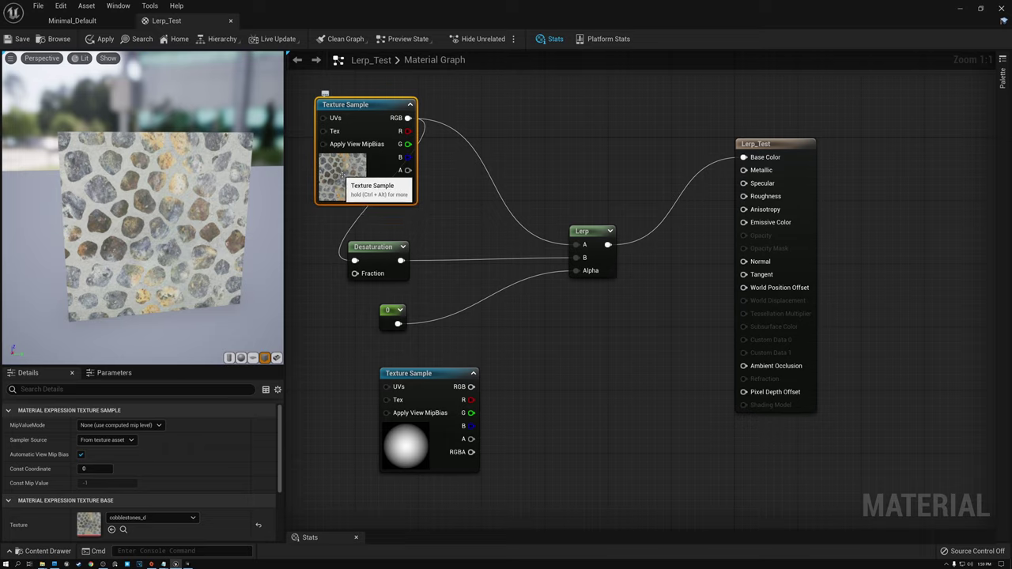
Step: Set the constant feeding the Lerp's Alpha to -1 and inspect the result on the preview cube
{"action": "left_click", "coordinate": [388, 301]}
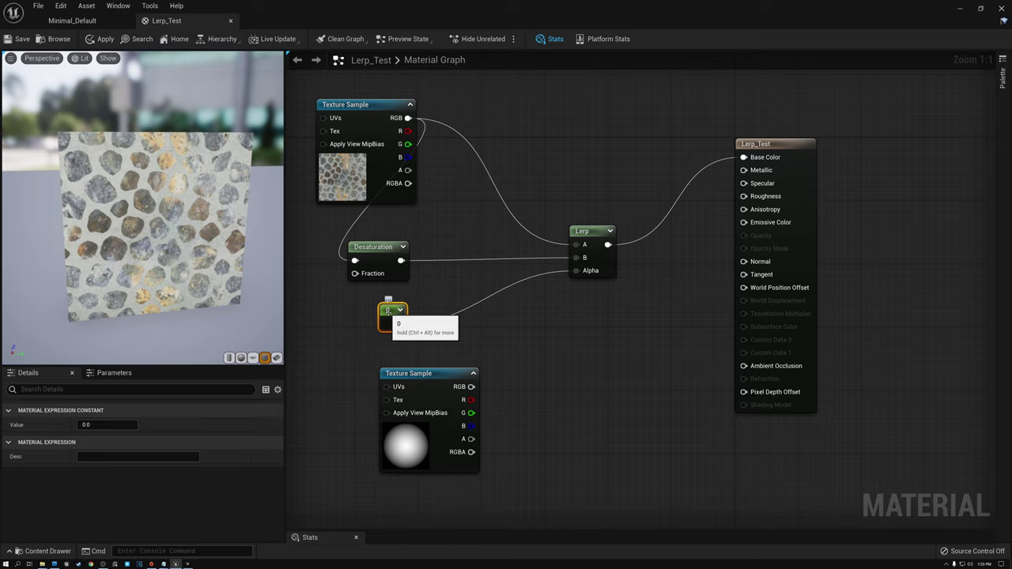
{"action": "left_click", "coordinate": [107, 424]}
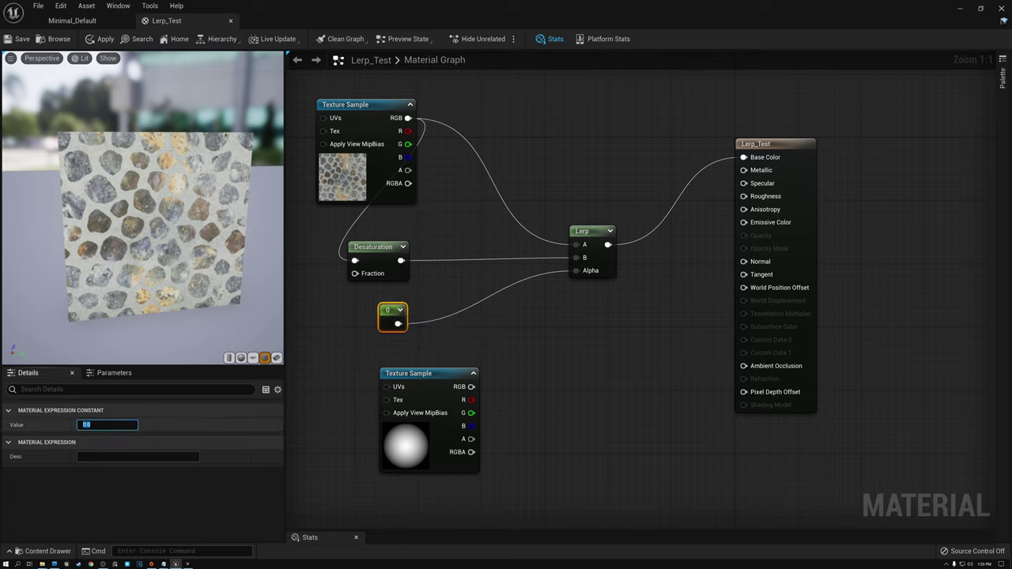
{"action": "type", "text": "-"}
{"action": "type", "text": "1"}
{"action": "key", "text": "Return"}
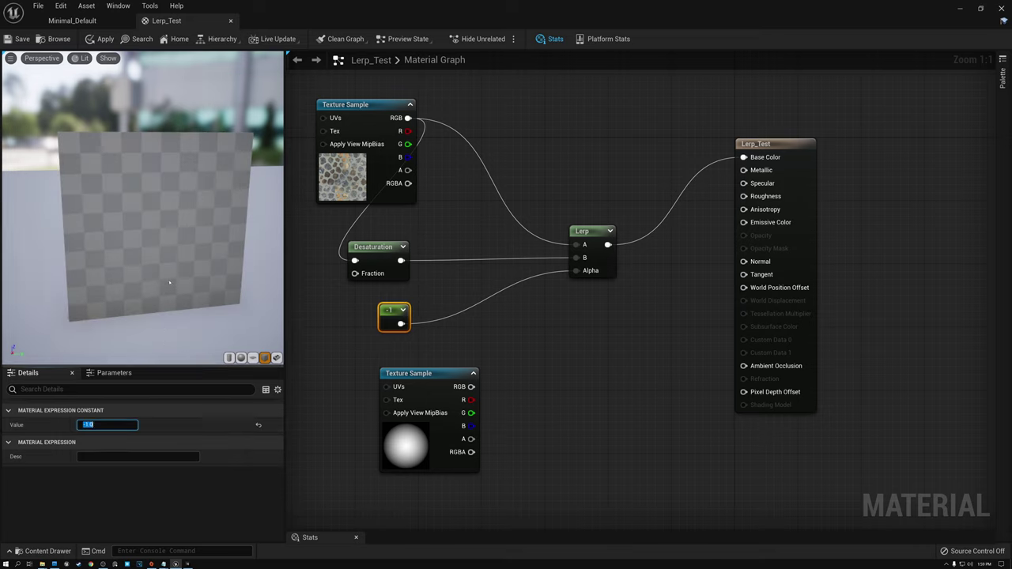
{"action": "left_click_drag", "start_coordinate": [169, 282], "coordinate": [257, 302]}
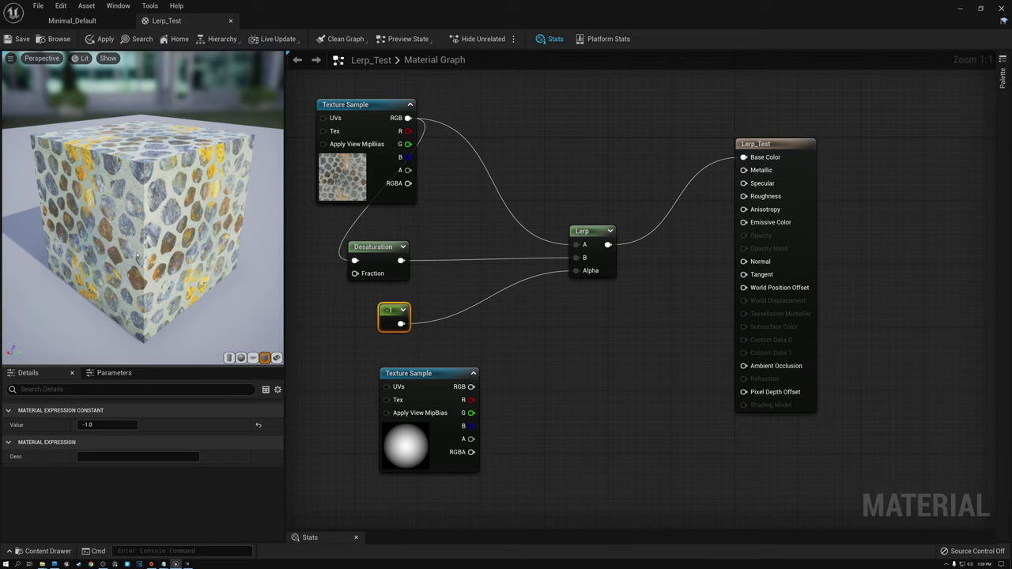
Step: Select the cobblestone Texture Sample, the constant and the Lerp node in turn to review the blend's inputs
{"action": "left_click", "coordinate": [342, 180]}
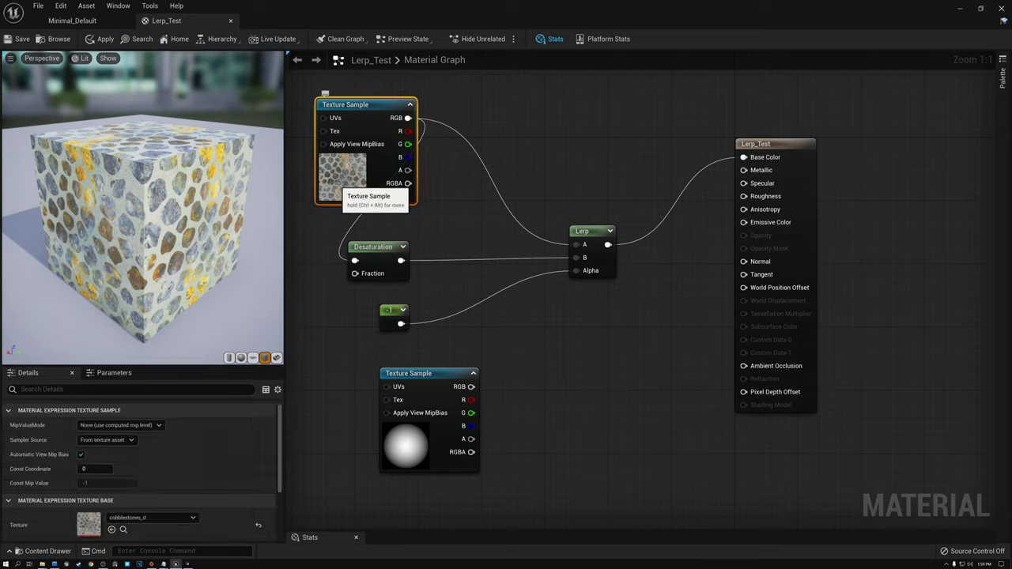
{"action": "left_click", "coordinate": [388, 310]}
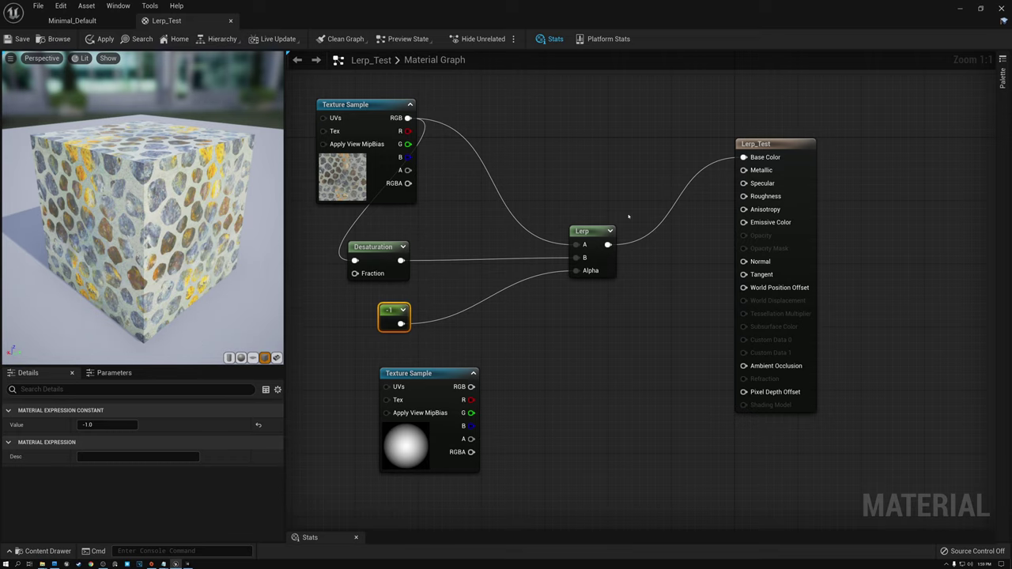
{"action": "left_click", "coordinate": [582, 239]}
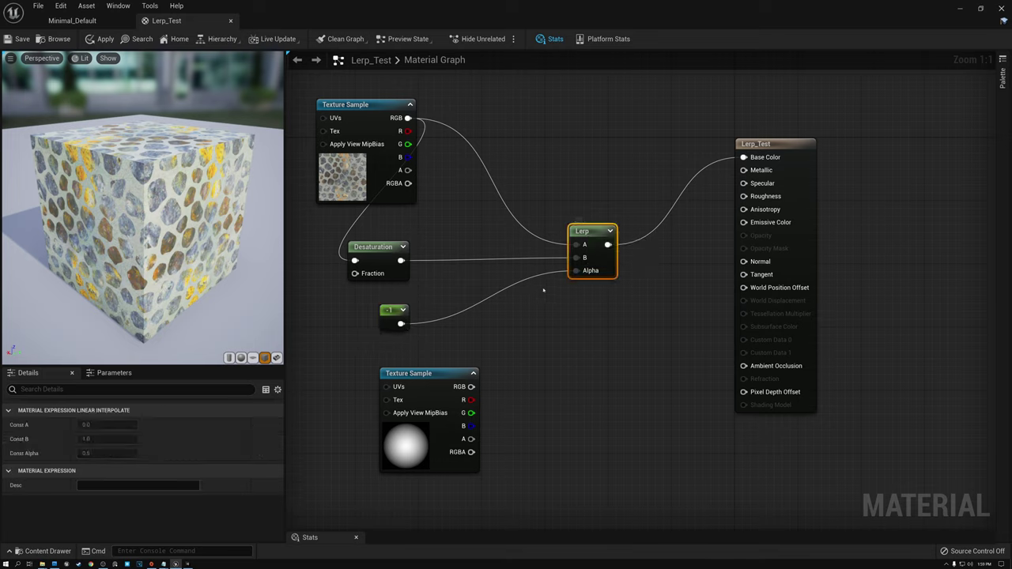
Step: Set the constant feeding the Lerp's Alpha to -5 and inspect the result around the preview cube
{"action": "left_click", "coordinate": [388, 310]}
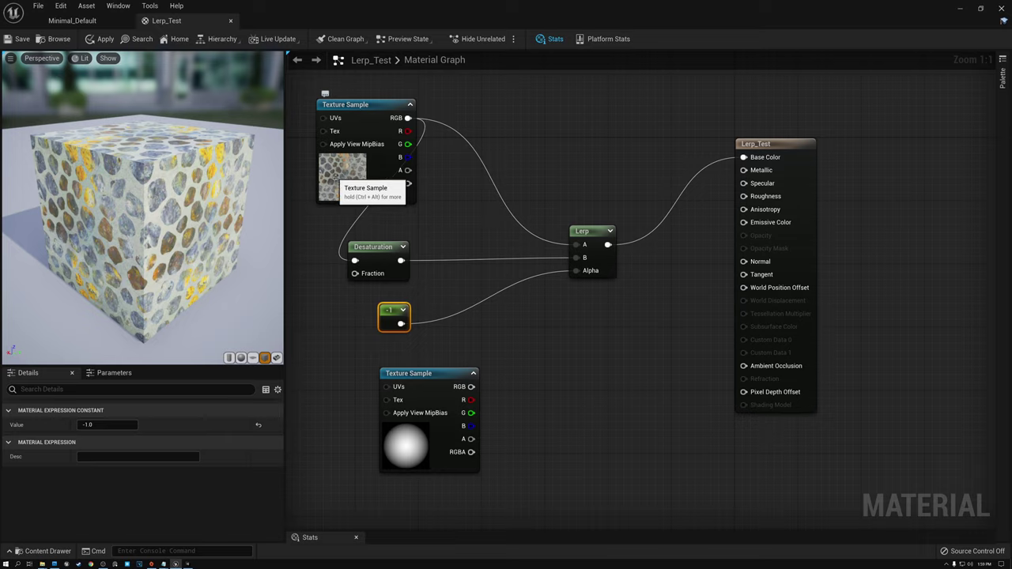
{"action": "left_click", "coordinate": [107, 424]}
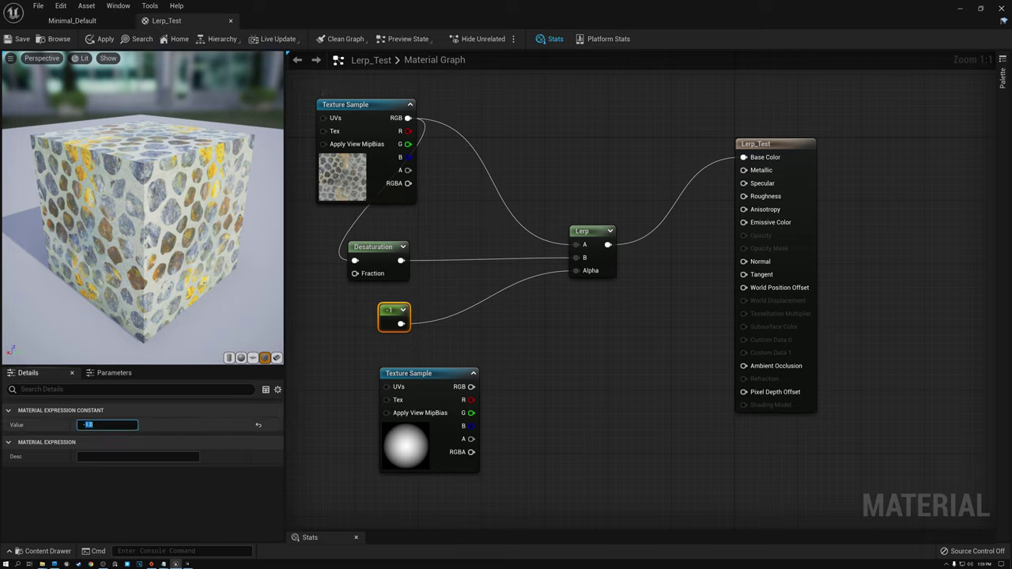
{"action": "type", "text": "-5"}
{"action": "key", "text": "Return"}
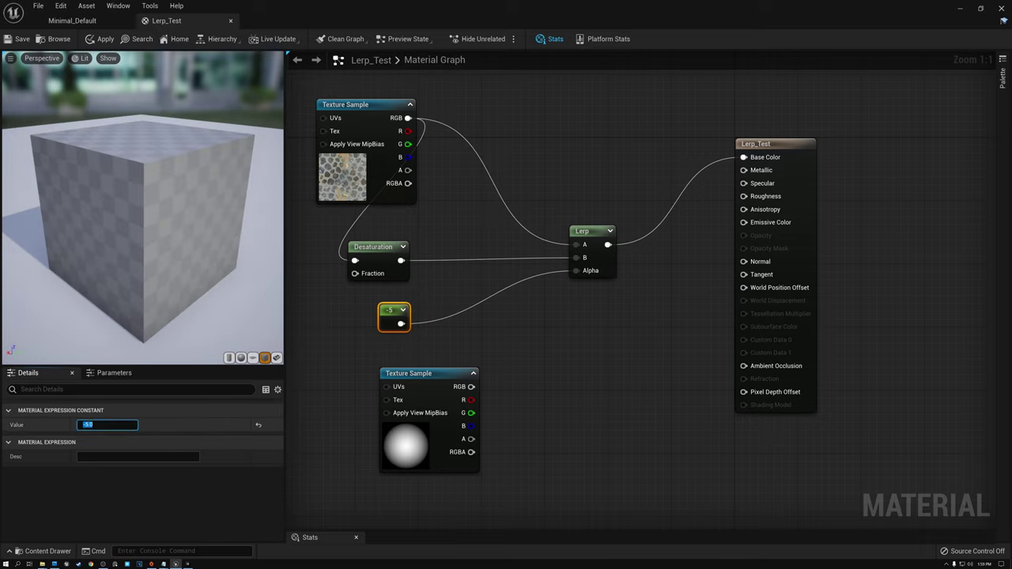
{"action": "left_click_drag", "start_coordinate": [143, 237], "coordinate": [166, 229]}
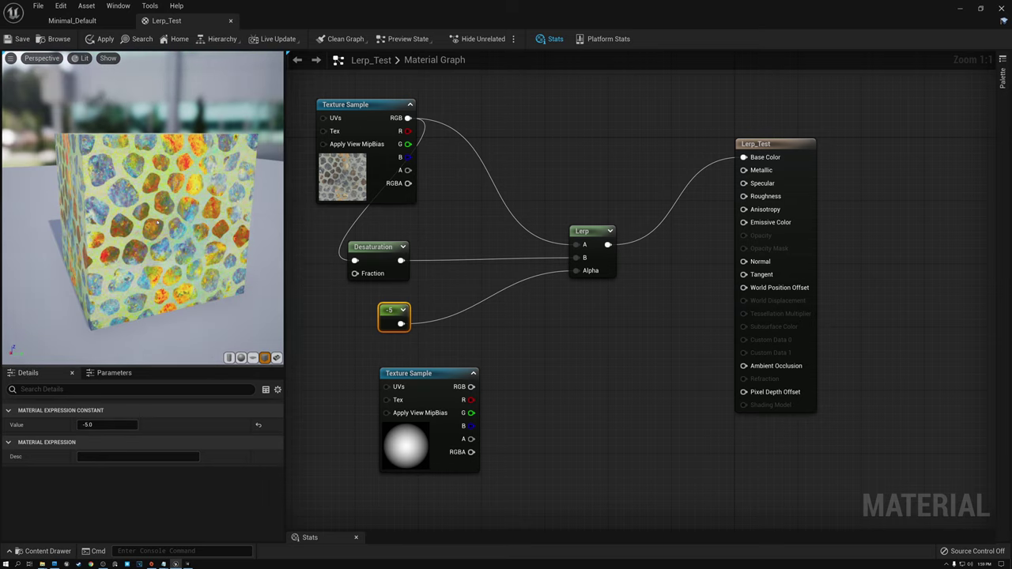
{"action": "left_click_drag", "start_coordinate": [158, 224], "coordinate": [205, 223]}
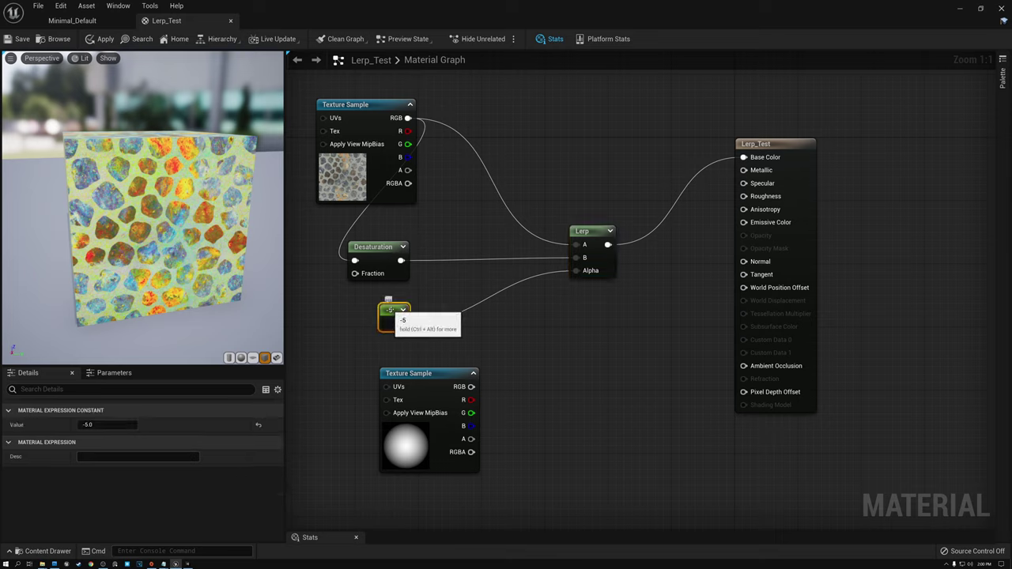
Step: Set the constant feeding the Lerp's Alpha to -0, and replace that value with 1
{"action": "left_click", "coordinate": [107, 424]}
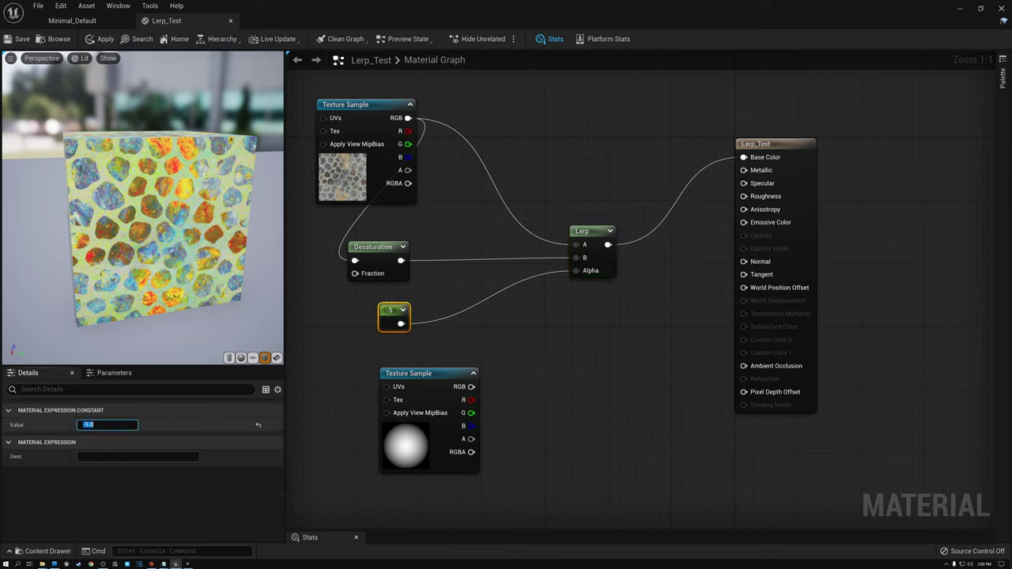
{"action": "type", "text": "-0"}
{"action": "key", "text": "Return"}
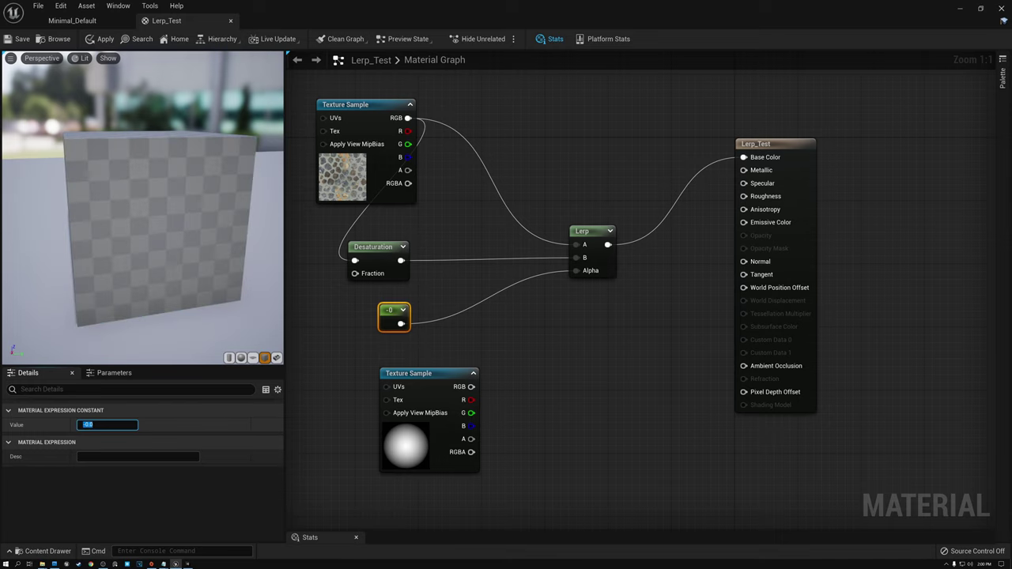
{"action": "type", "text": "1"}
{"action": "key", "text": "Return"}
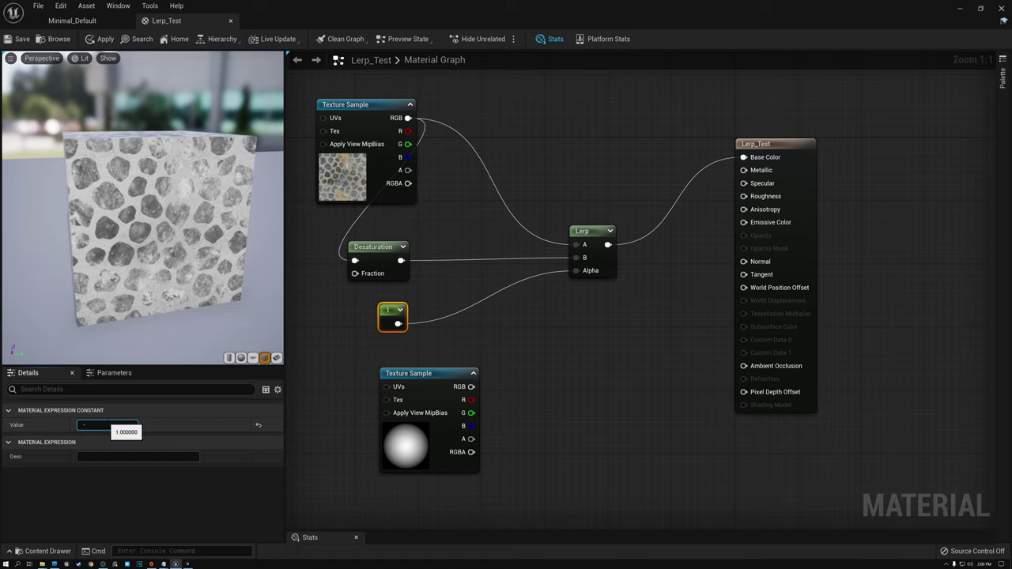
Step: Set the constant feeding the Lerp's Alpha to -1, then raise the Lerp node slightly and review its cobblestone and constant inputs
{"action": "key", "text": "Return"}
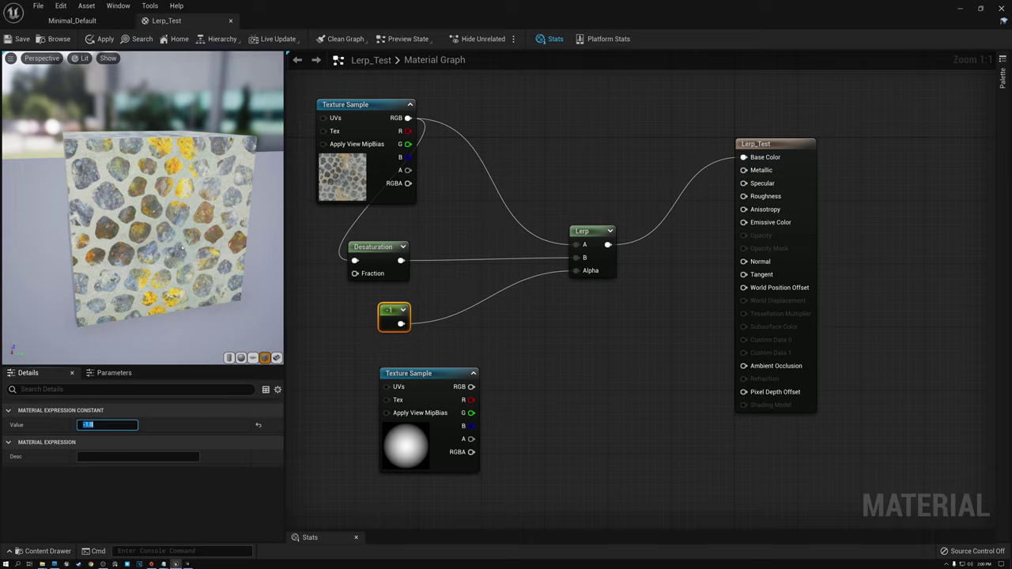
{"action": "left_click_drag", "start_coordinate": [590, 232], "coordinate": [592, 208]}
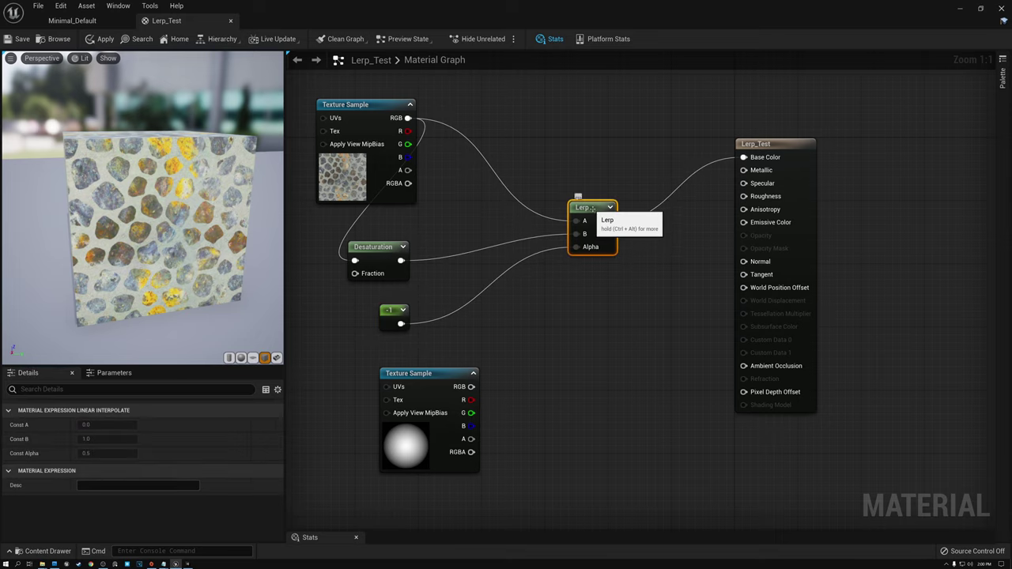
{"action": "left_click", "coordinate": [373, 106]}
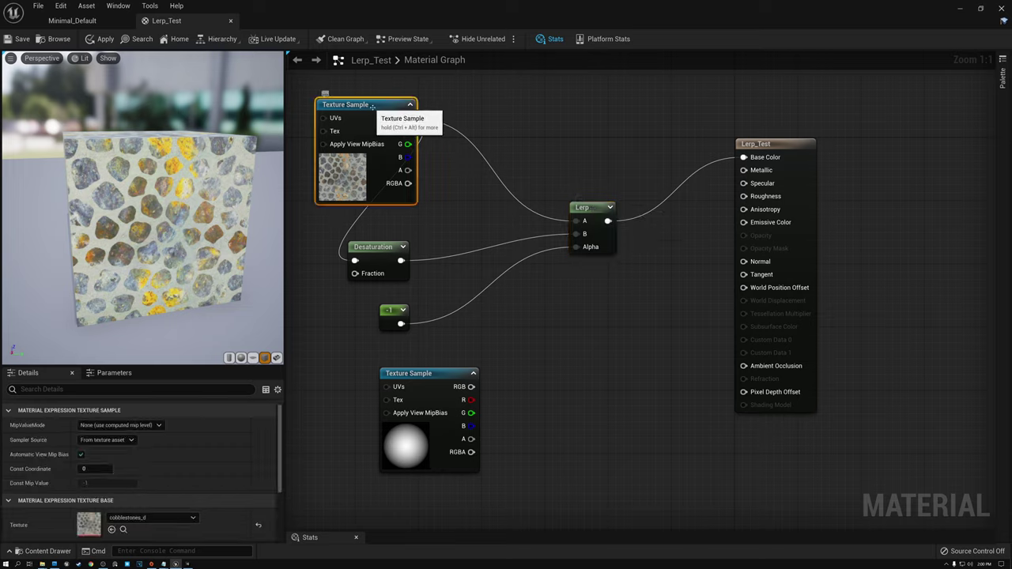
{"action": "left_click", "coordinate": [387, 309]}
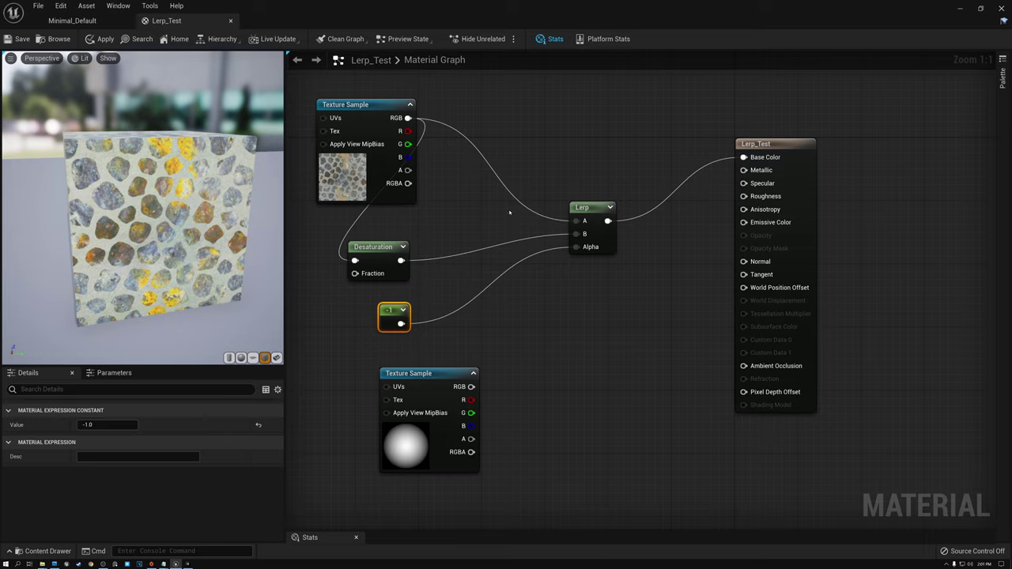
Step: Rearrange the graph by moving the Lerp node closer to the cobblestone Texture Sample and the rain_drop_gradient Texture Sample directly beneath the constant
{"action": "left_click_drag", "start_coordinate": [583, 209], "coordinate": [544, 172]}
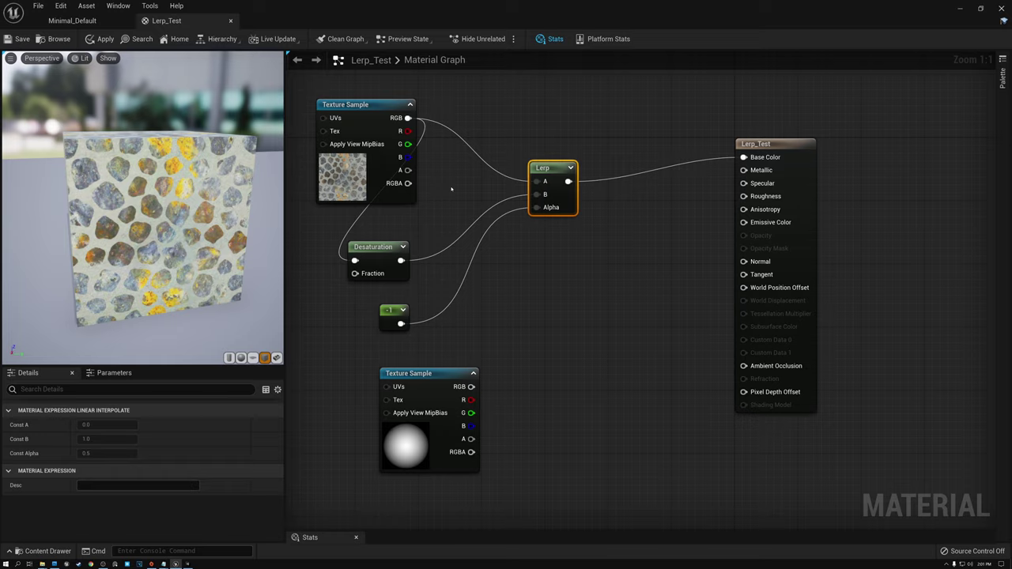
{"action": "left_click", "coordinate": [386, 317]}
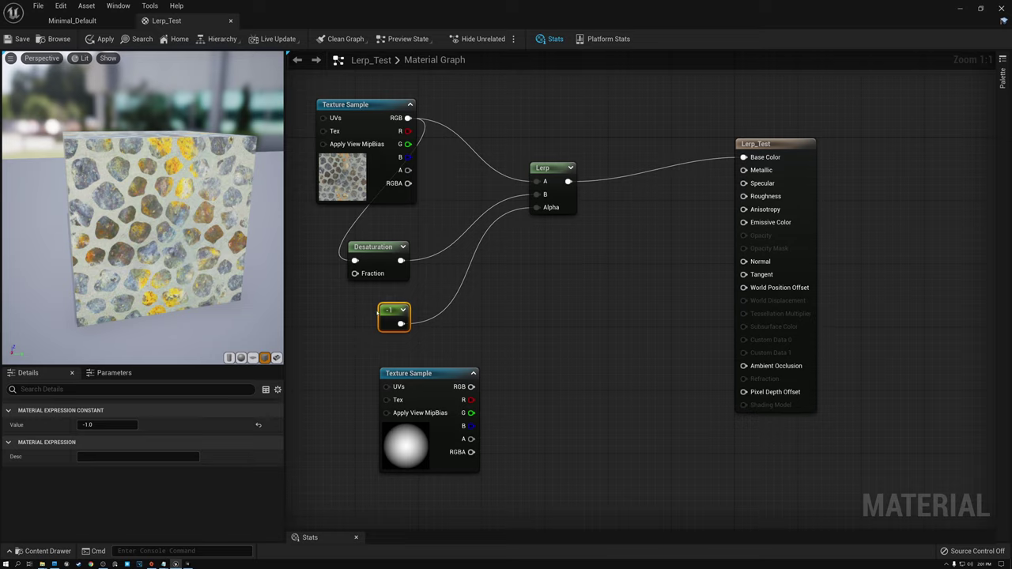
{"action": "left_click", "coordinate": [427, 369]}
{"action": "left_click_drag", "start_coordinate": [427, 369], "coordinate": [394, 373]}
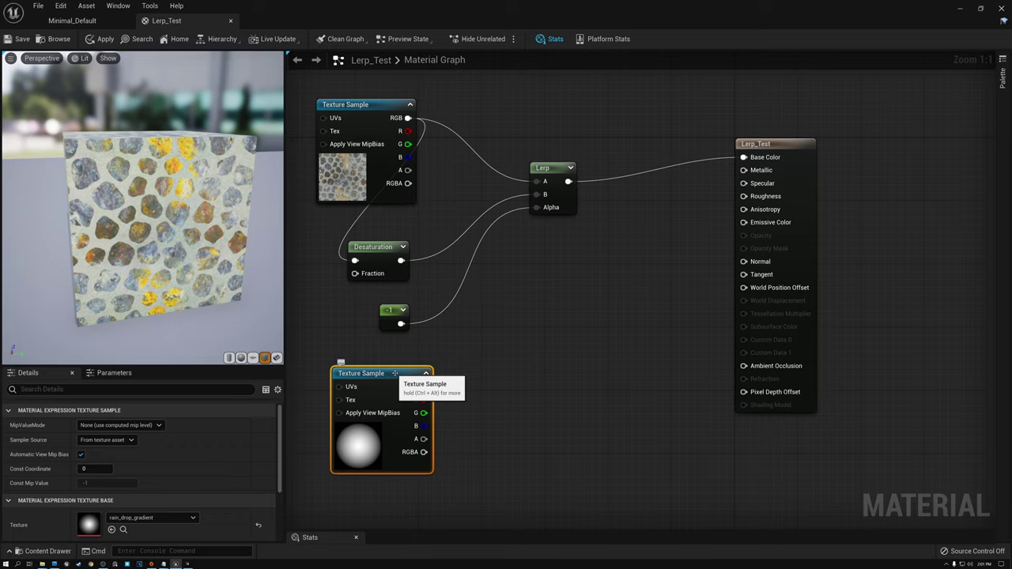